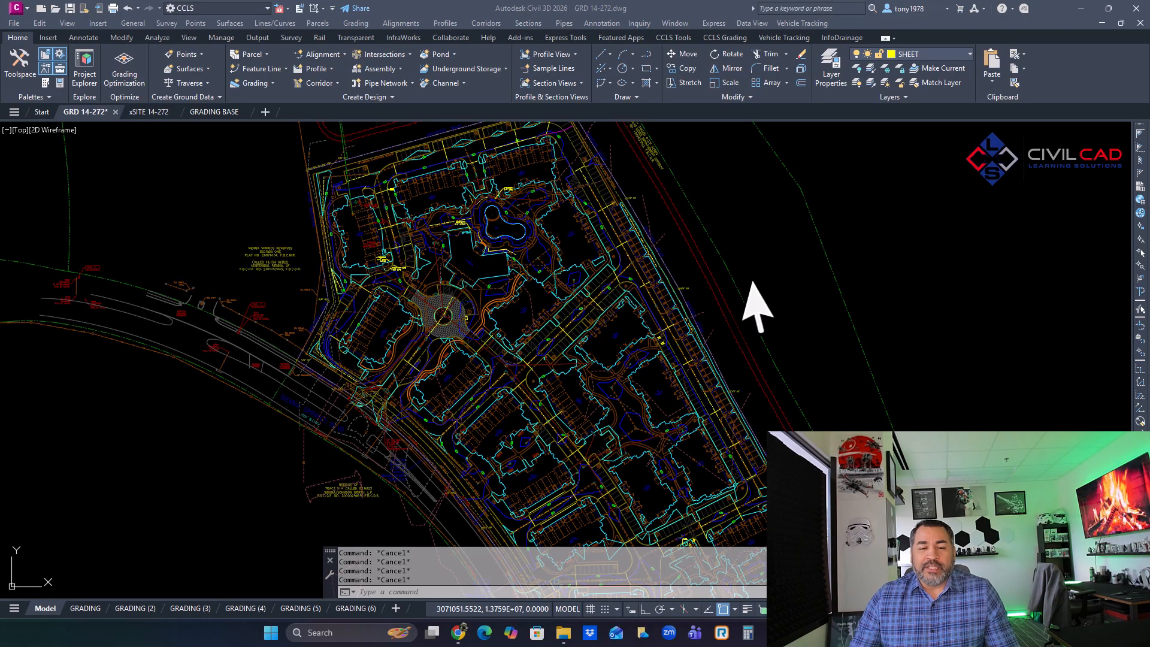
Examine the site grading plan, from the overall layout to the parking areas, buildings and pool near the northern boundary.
{"action": "scroll", "coordinate": [760, 288], "scroll_direction": "down", "scroll_amount": 5}
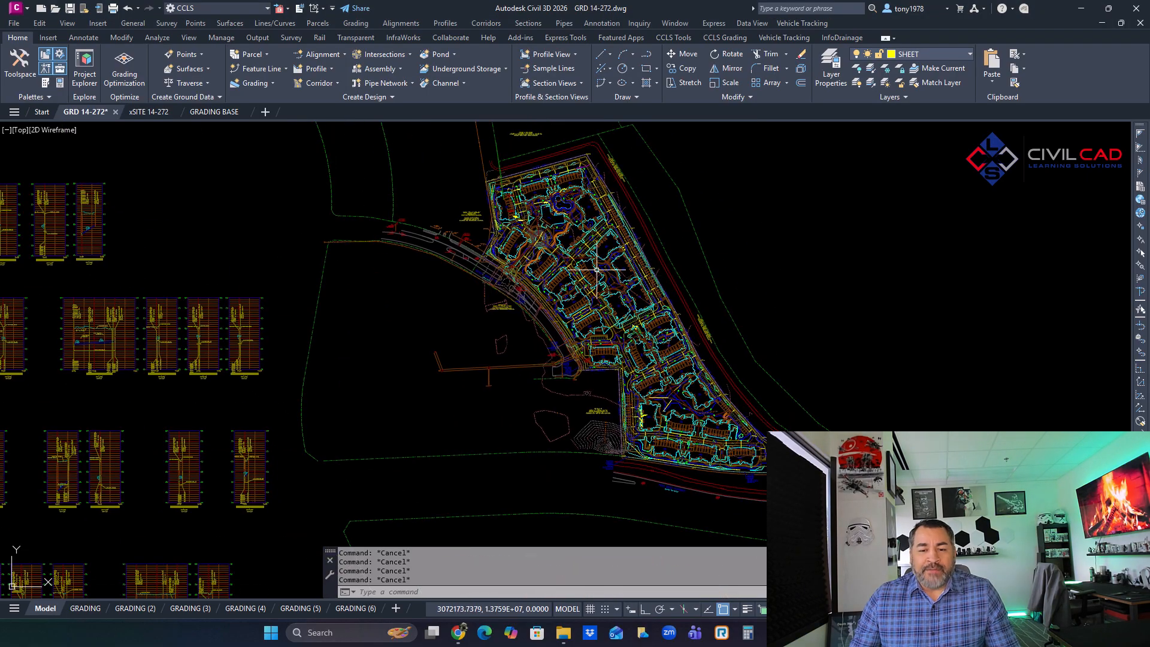
{"action": "middle_click_drag", "start_coordinate": [597, 269], "coordinate": [550, 291]}
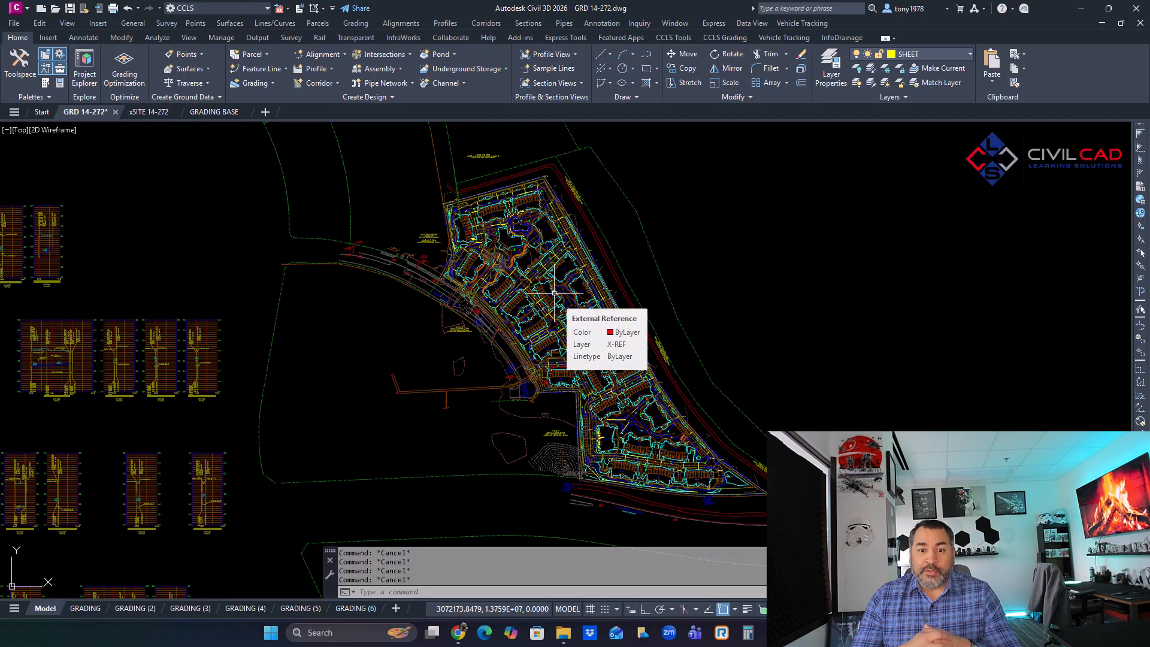
{"action": "scroll", "coordinate": [495, 240], "scroll_direction": "up", "scroll_amount": 4}
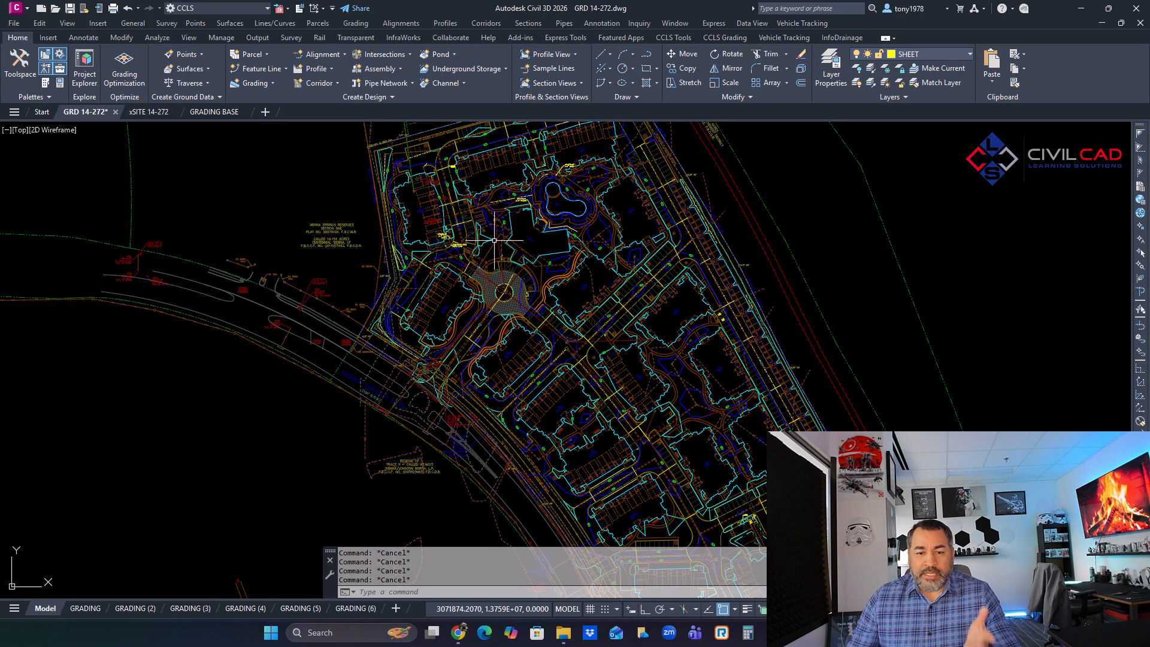
{"action": "middle_click_drag", "start_coordinate": [494, 241], "coordinate": [495, 293]}
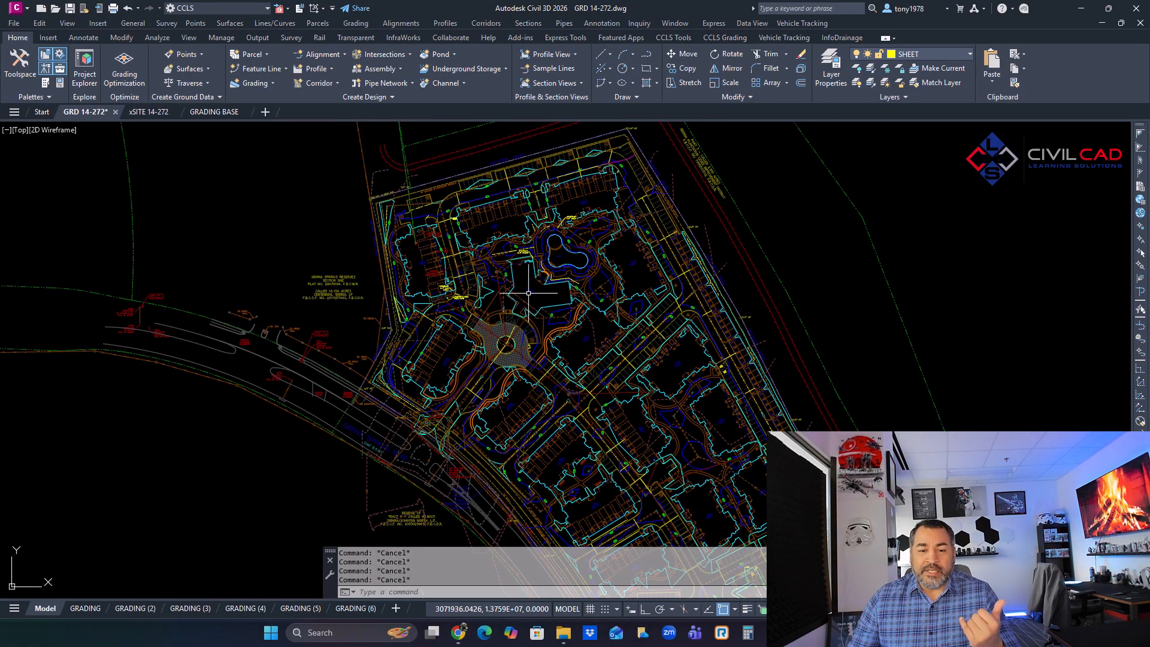
{"action": "mouse_move", "coordinate": [529, 292]}
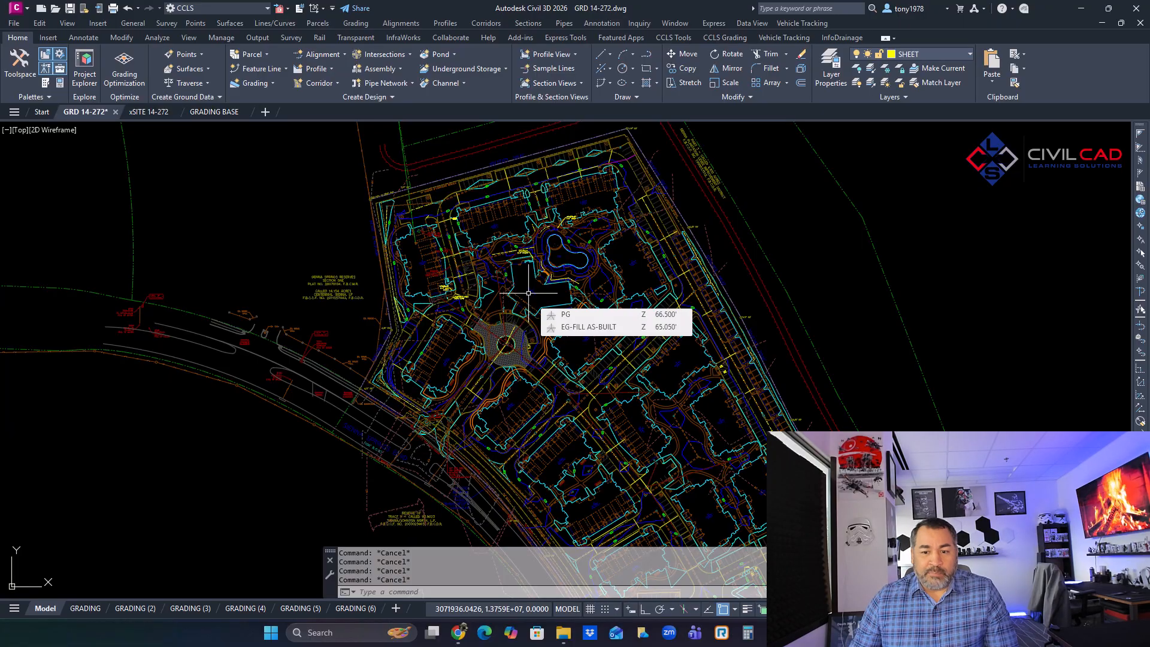
{"action": "middle_click_drag", "start_coordinate": [611, 345], "coordinate": [569, 318]}
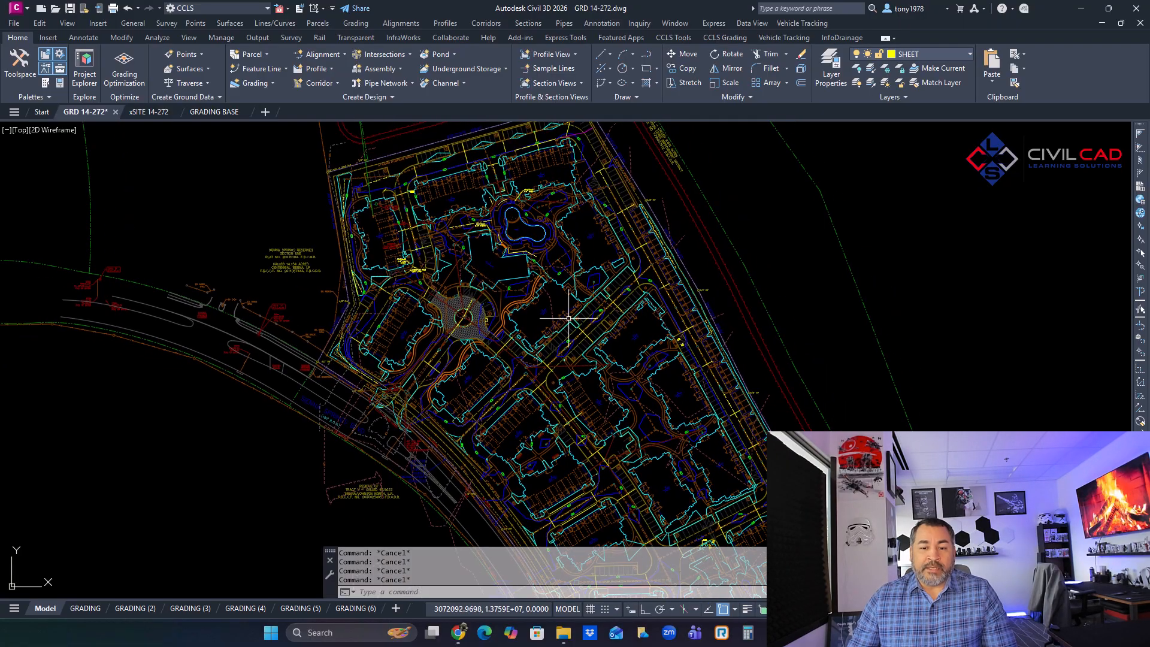
{"action": "middle_click_drag", "start_coordinate": [637, 363], "coordinate": [588, 243]}
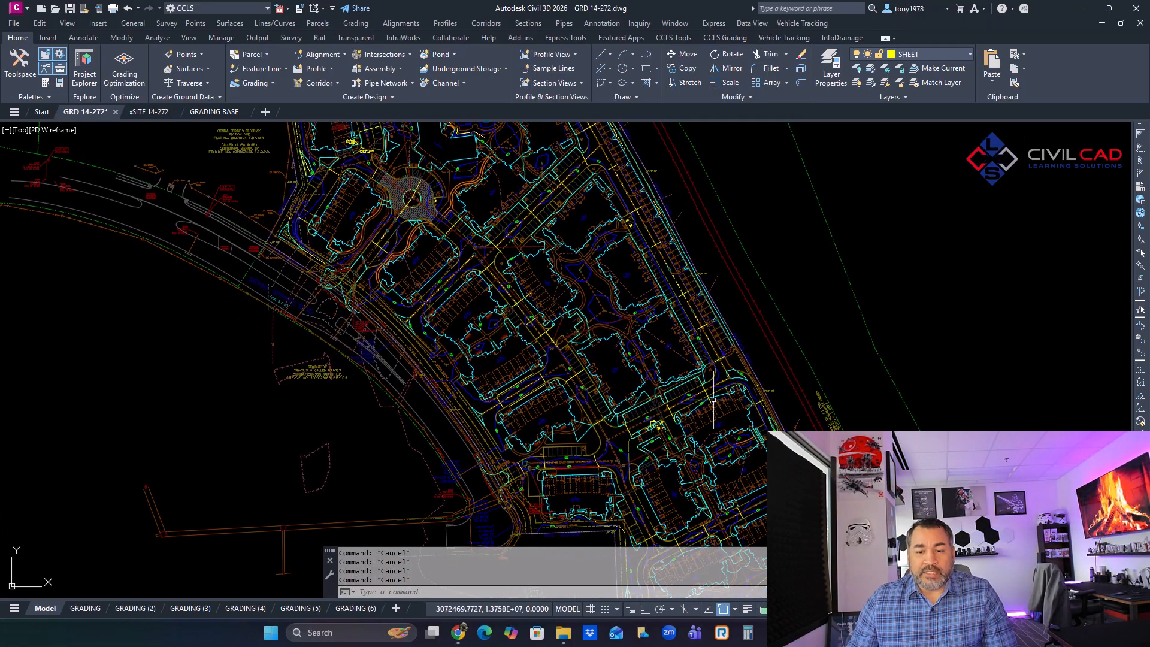
{"action": "middle_click_drag", "start_coordinate": [712, 411], "coordinate": [618, 250]}
{"action": "mouse_move", "coordinate": [693, 389]}
{"action": "middle_mouse_down"}
{"action": "mouse_move", "coordinate": [609, 274]}
{"action": "mouse_move", "coordinate": [619, 298]}
{"action": "mouse_move", "coordinate": [544, 290]}
{"action": "mouse_move", "coordinate": [647, 290]}
{"action": "mouse_move", "coordinate": [670, 336]}
{"action": "middle_mouse_up"}
{"action": "scroll", "coordinate": [671, 336], "scroll_direction": "down", "scroll_amount": 2}
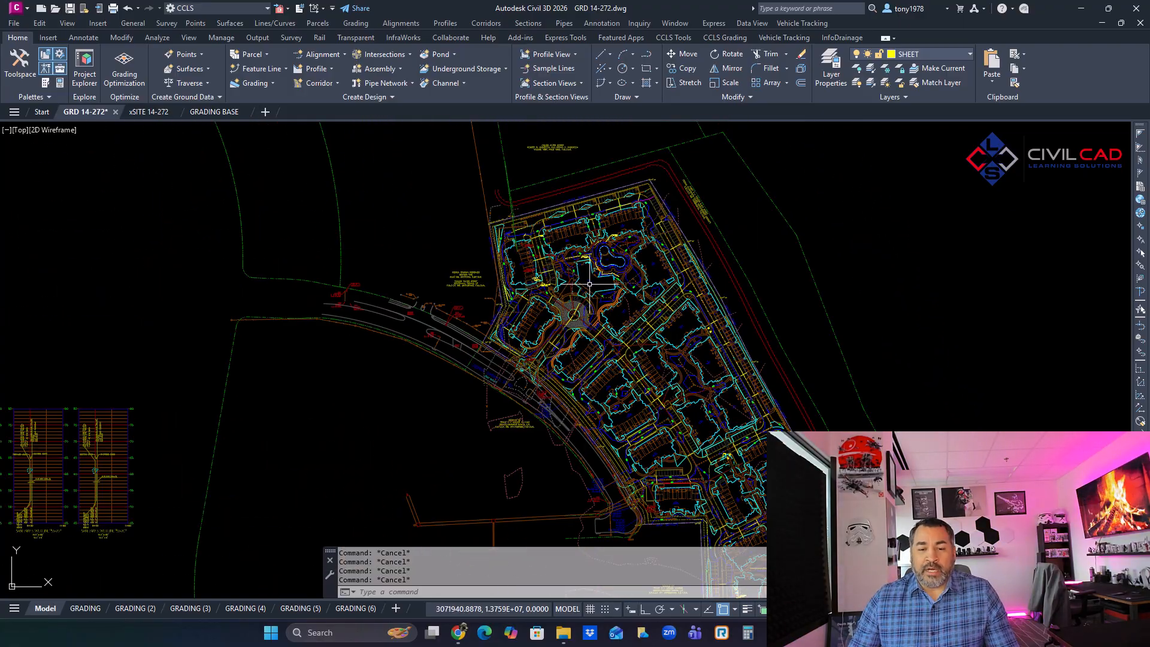
{"action": "scroll", "coordinate": [589, 285], "scroll_direction": "up", "scroll_amount": 5}
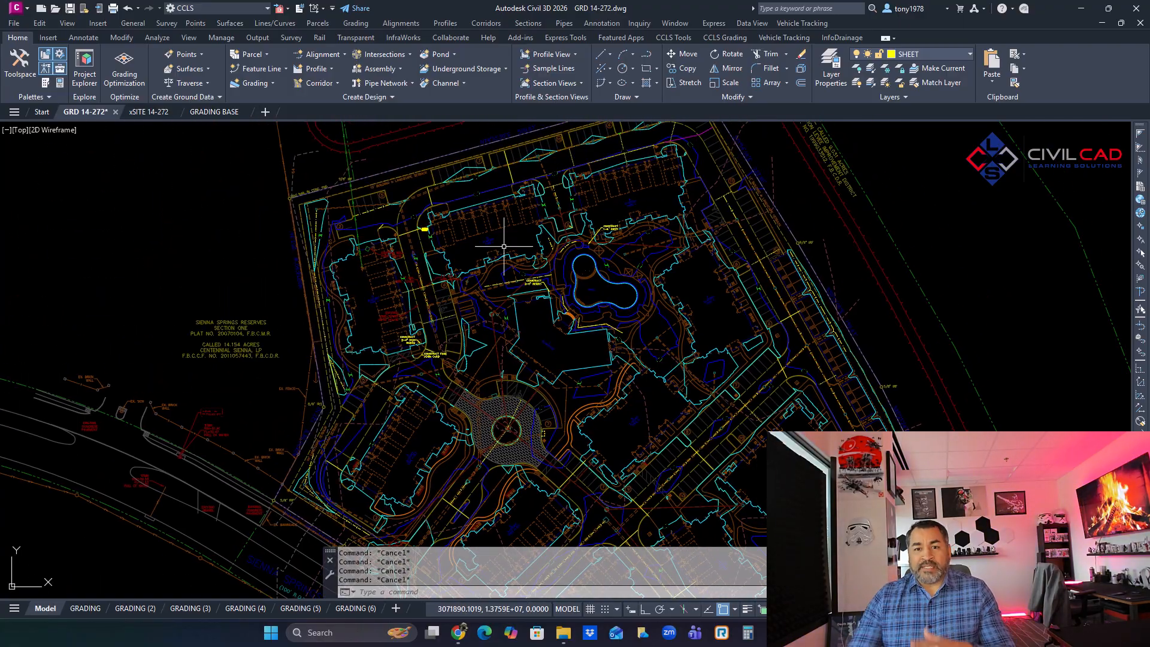
{"action": "mouse_move", "coordinate": [504, 246]}
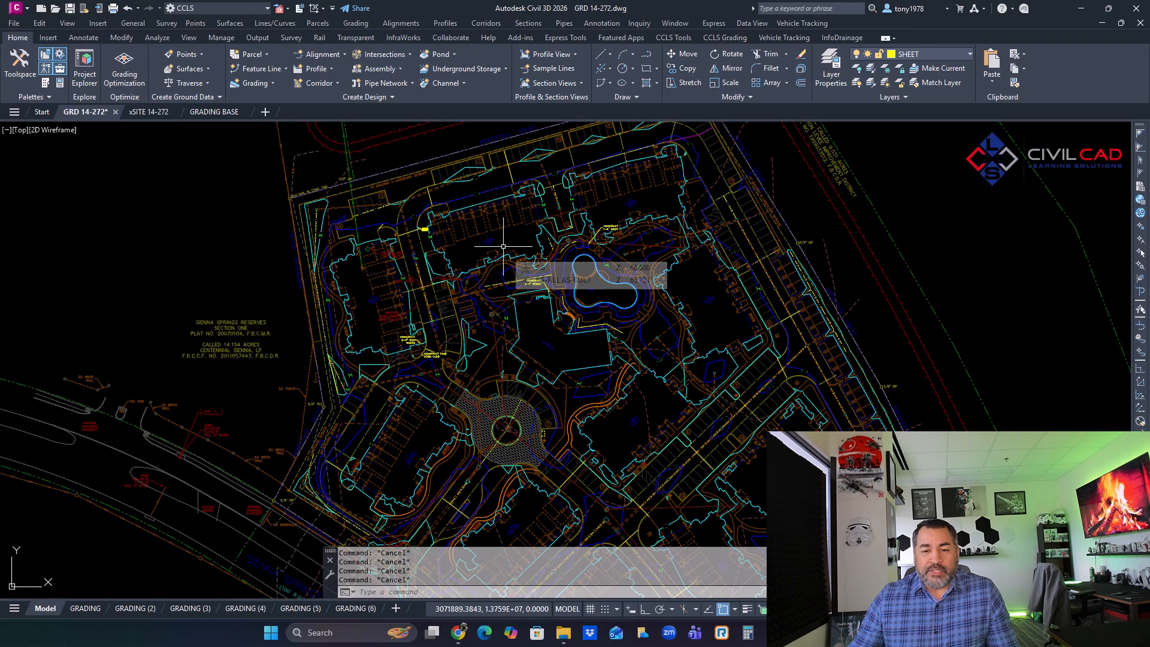
{"action": "scroll", "coordinate": [350, 207], "scroll_direction": "up", "scroll_amount": 5}
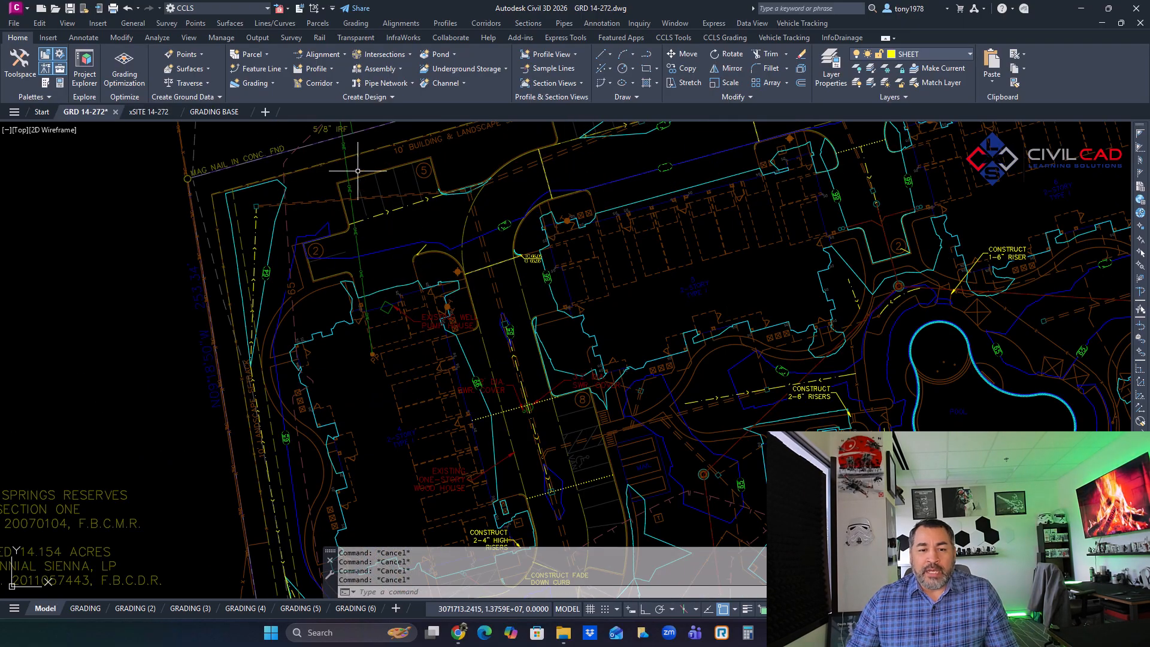
{"action": "scroll", "coordinate": [470, 182], "scroll_direction": "up", "scroll_amount": 4}
{"action": "scroll", "coordinate": [566, 164], "scroll_direction": "down", "scroll_amount": 4}
{"action": "middle_click_drag", "start_coordinate": [569, 167], "coordinate": [467, 240]}
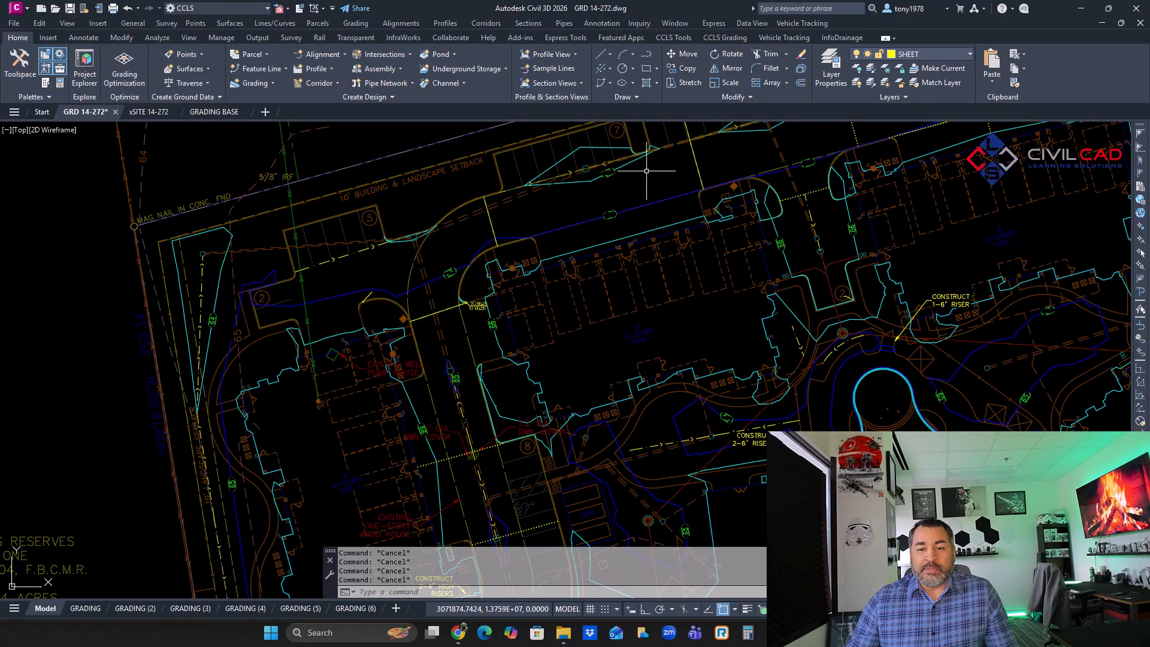
{"action": "scroll", "coordinate": [646, 171], "scroll_direction": "down", "scroll_amount": 2}
{"action": "middle_click_drag", "start_coordinate": [656, 192], "coordinate": [563, 201]}
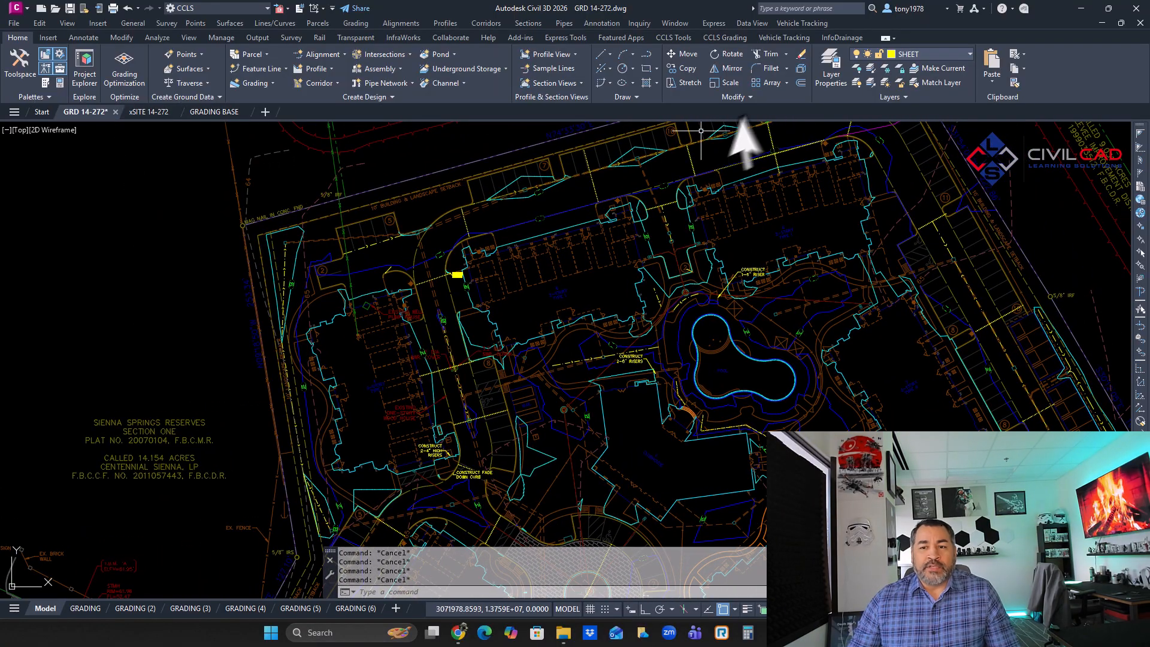
Start labelling at vertices and accept spot elevation style CCLS-TC-G, marker style CCLS-X and the 2D Polylines, 3D Polylines and Line filters.
{"action": "left_click", "coordinate": [674, 38]}
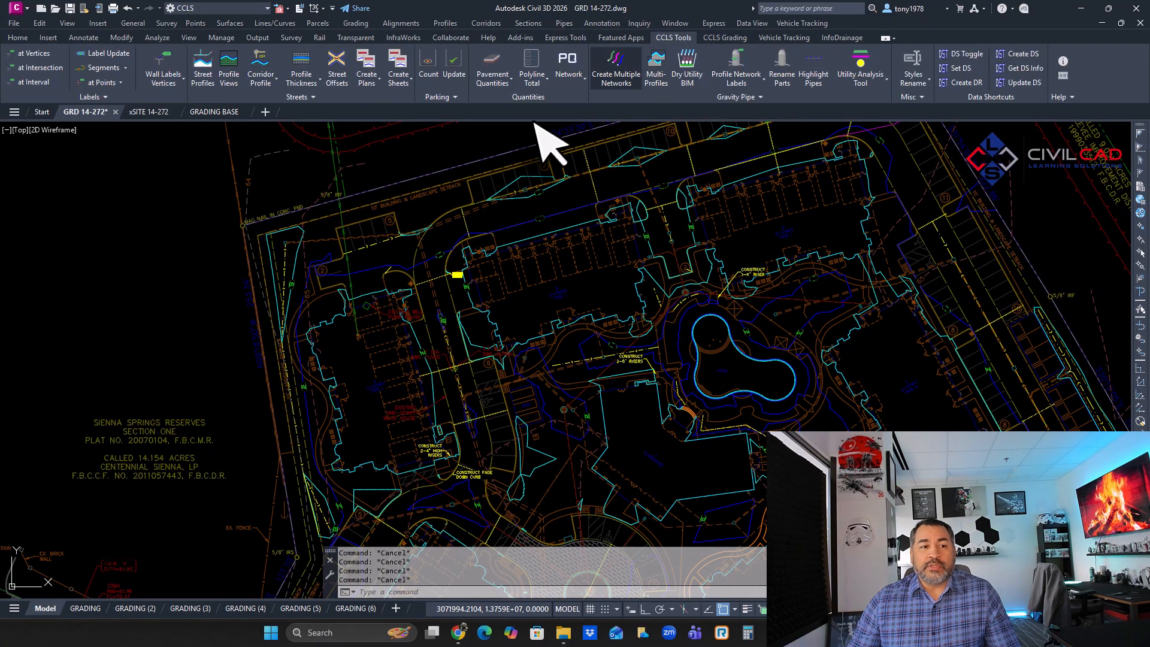
{"action": "left_click", "coordinate": [33, 53]}
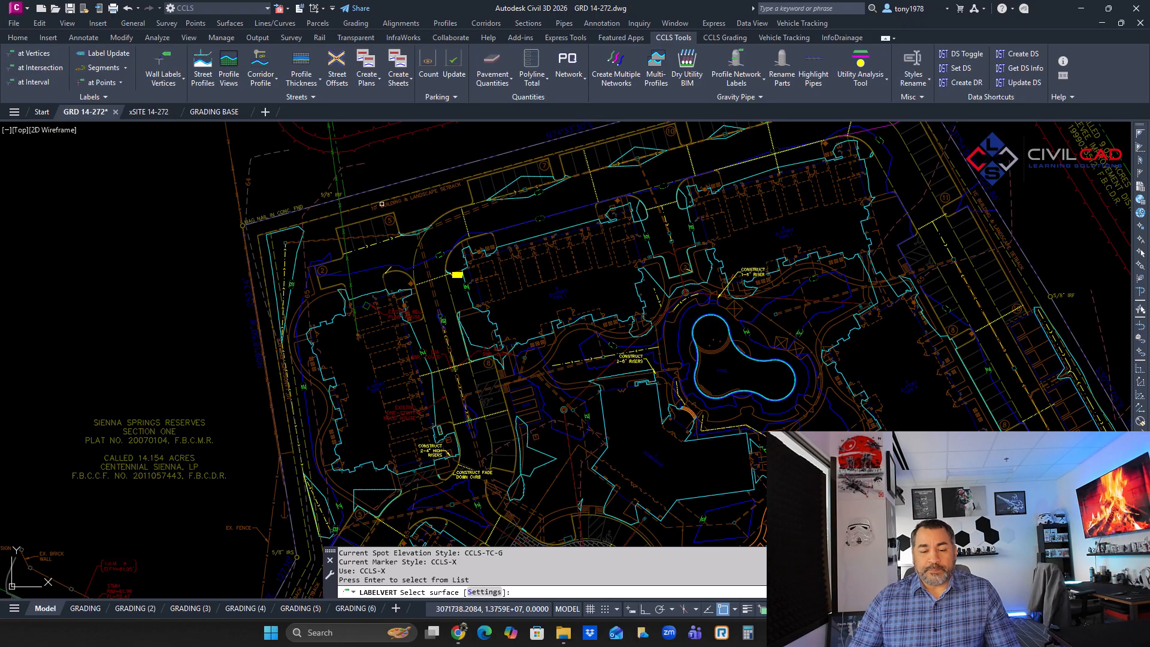
{"action": "type", "text": "s"}
{"action": "key", "text": "Return"}
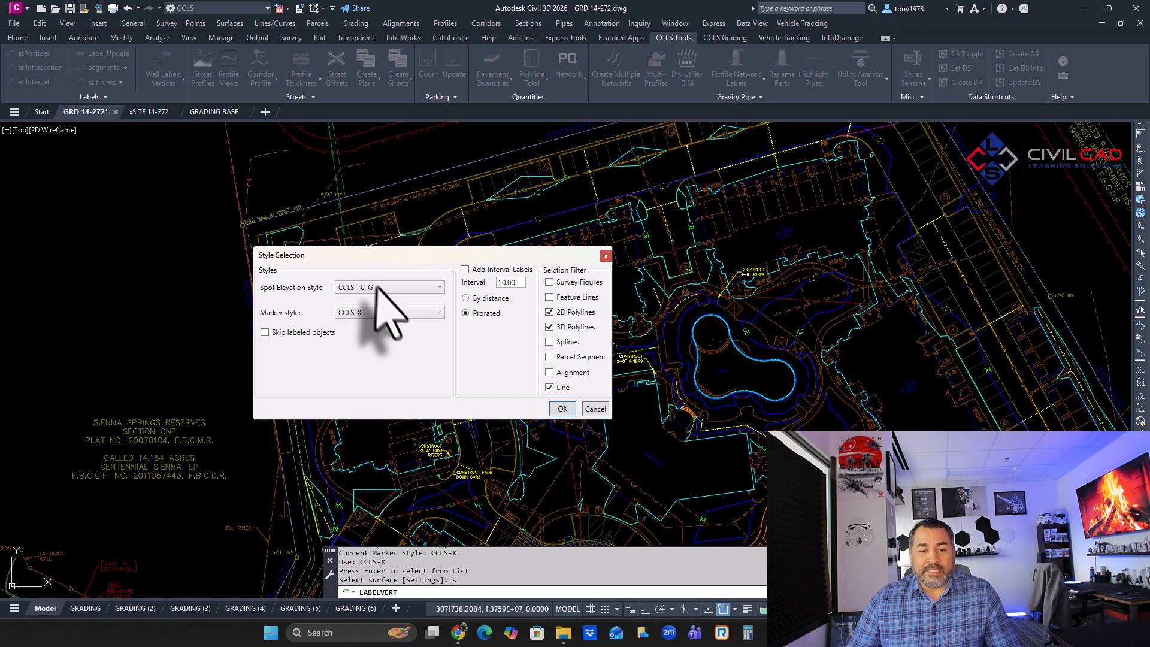
{"action": "left_click", "coordinate": [363, 285]}
{"action": "left_click", "coordinate": [363, 285]}
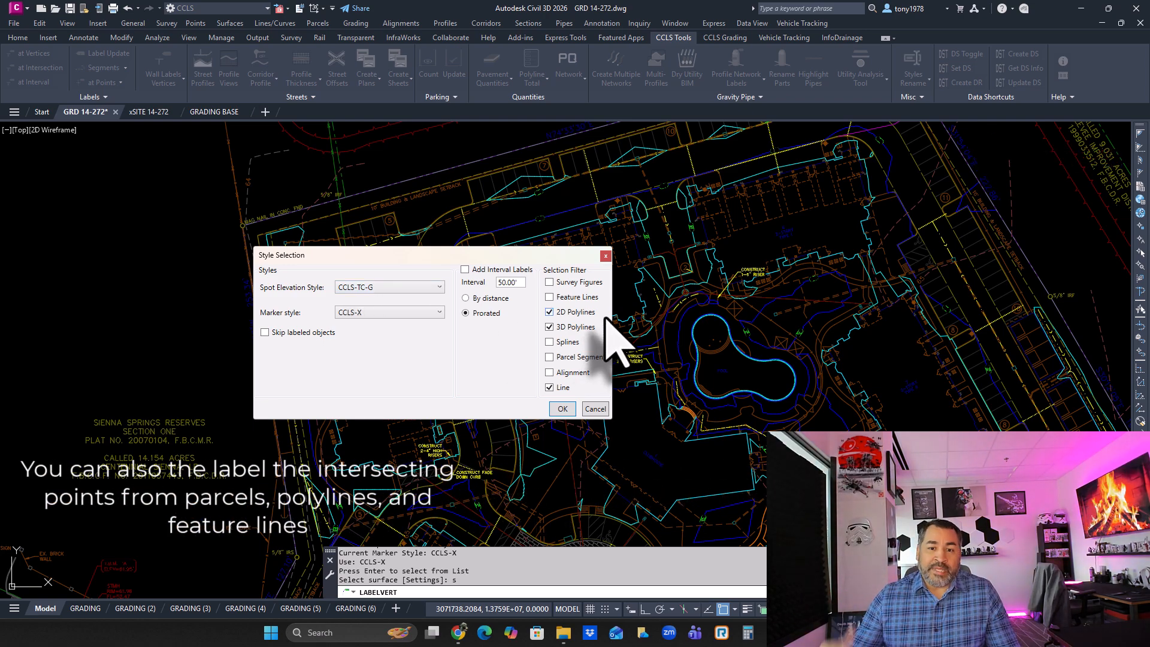
{"action": "left_click", "coordinate": [561, 408]}
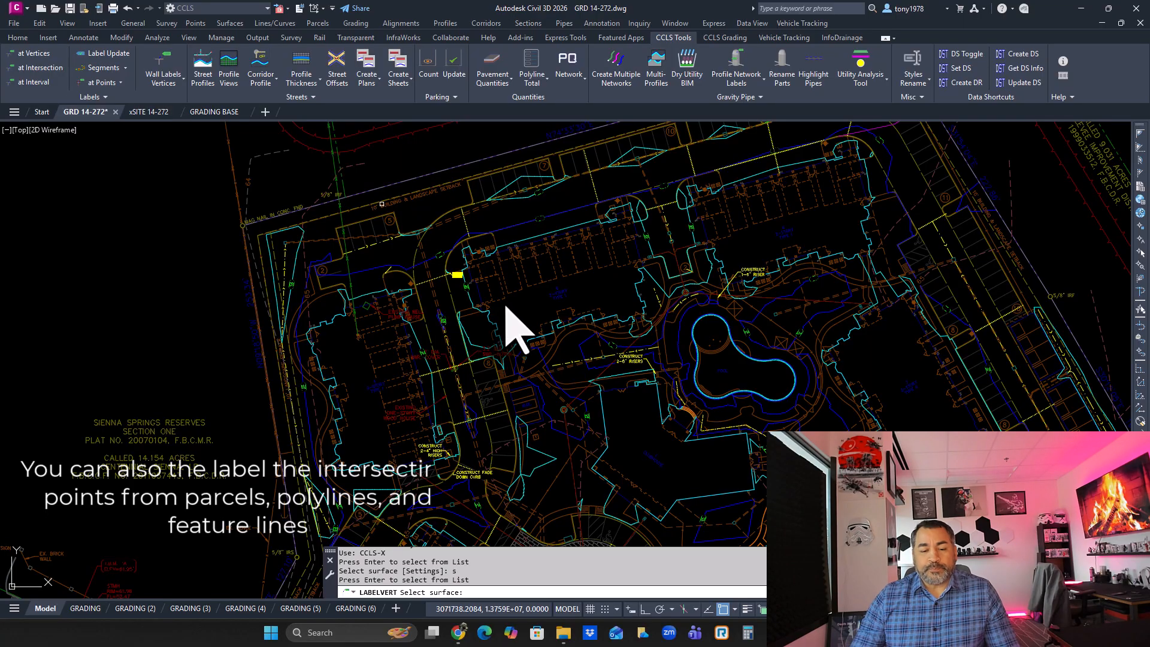
Pick the PG surface and label the vertices of all objects on the layer xSITE|HP-PVMT-GUTTER.
{"action": "scroll", "coordinate": [506, 306], "scroll_direction": "up", "scroll_amount": 3}
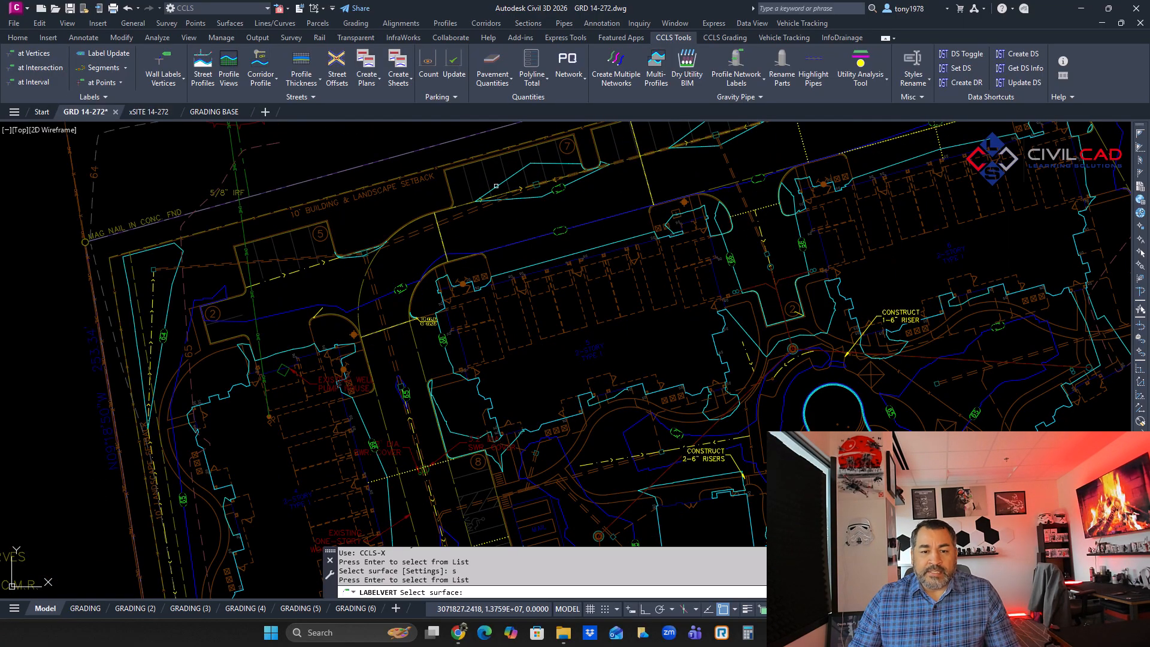
{"action": "left_click", "coordinate": [496, 184]}
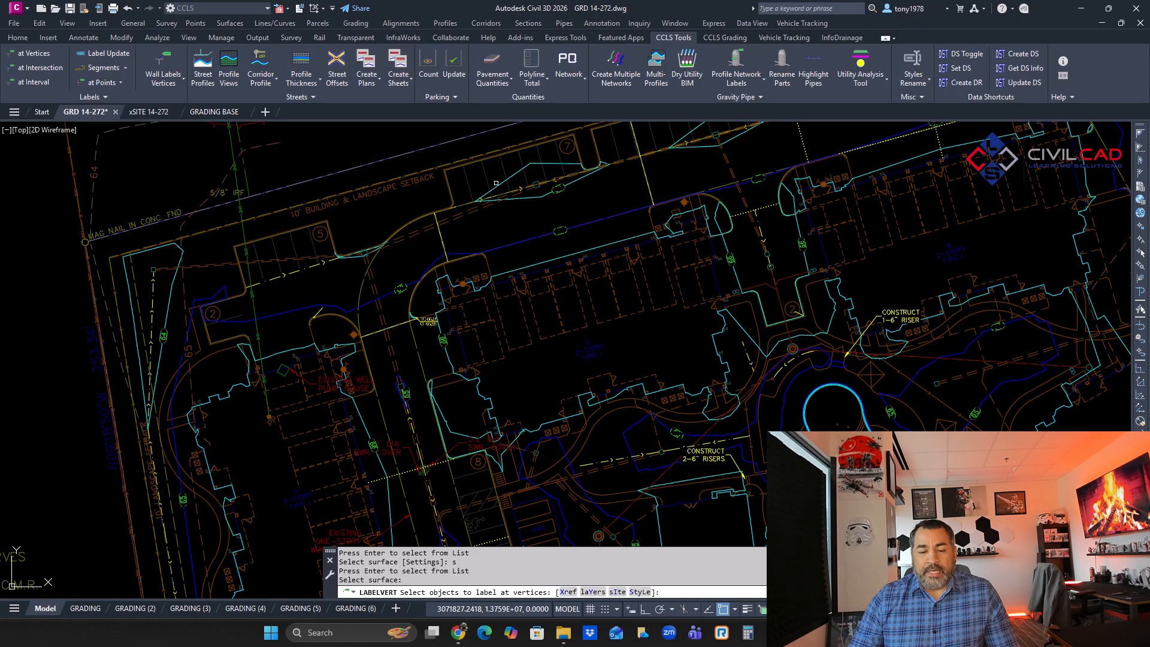
{"action": "type", "text": "y"}
{"action": "key", "text": "Return"}
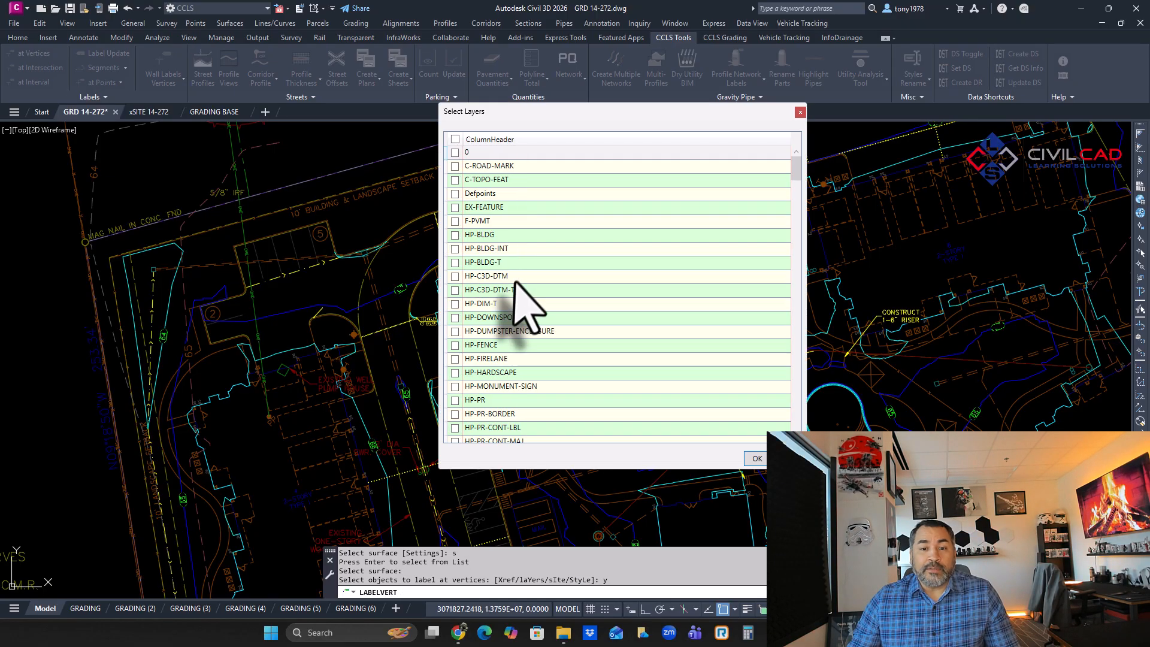
{"action": "scroll", "coordinate": [563, 270], "scroll_direction": "down", "scroll_amount": 6}
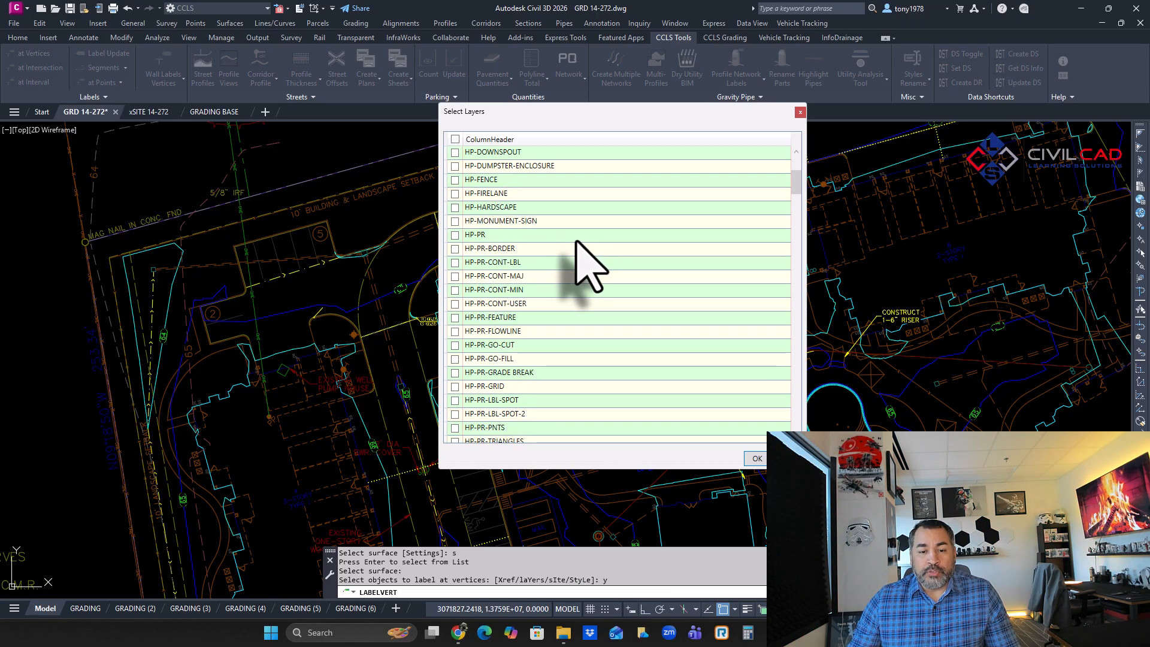
{"action": "scroll", "coordinate": [575, 282], "scroll_direction": "down", "scroll_amount": 3}
{"action": "scroll", "coordinate": [605, 311], "scroll_direction": "down", "scroll_amount": 6}
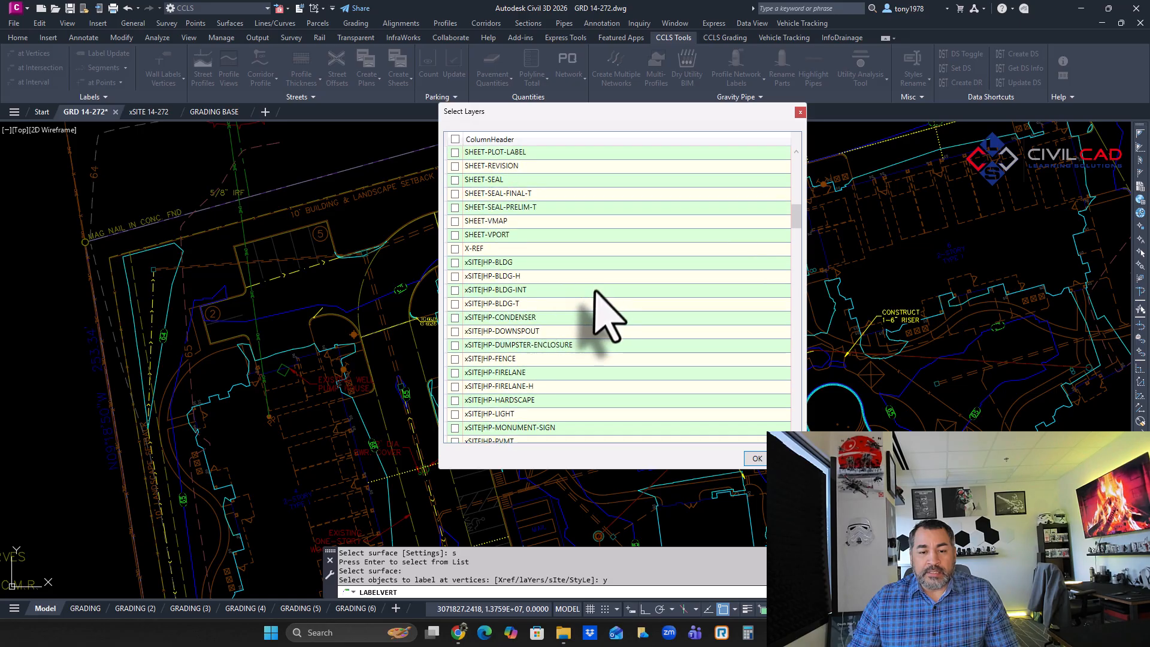
{"action": "scroll", "coordinate": [593, 291], "scroll_direction": "down", "scroll_amount": 6}
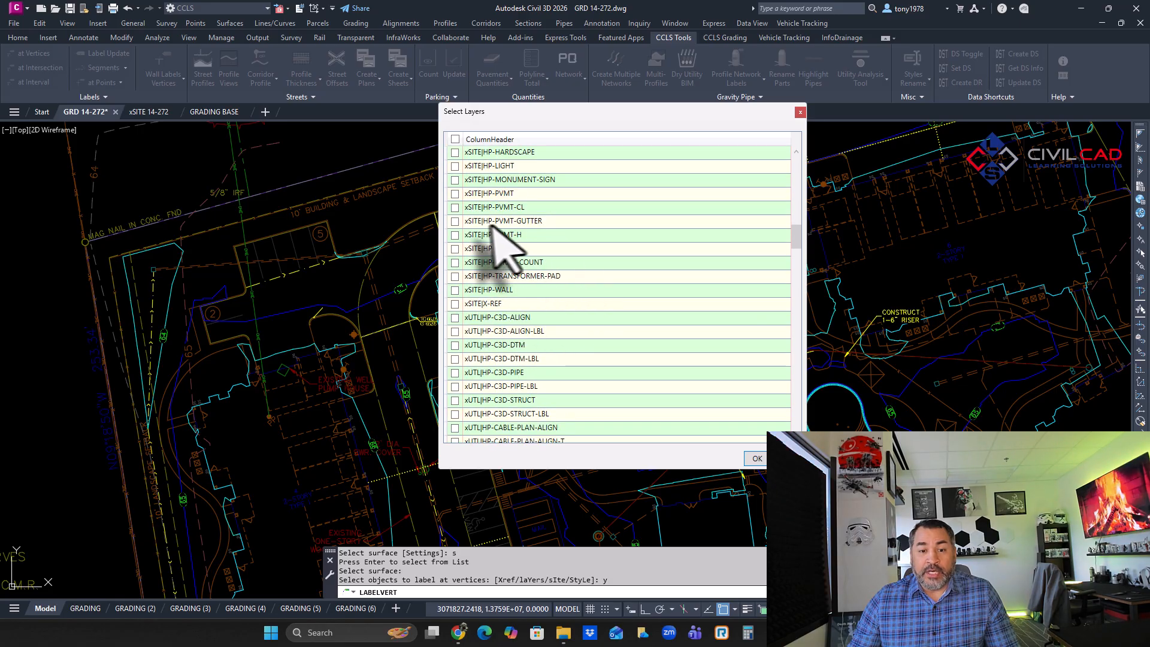
{"action": "left_click", "coordinate": [456, 221]}
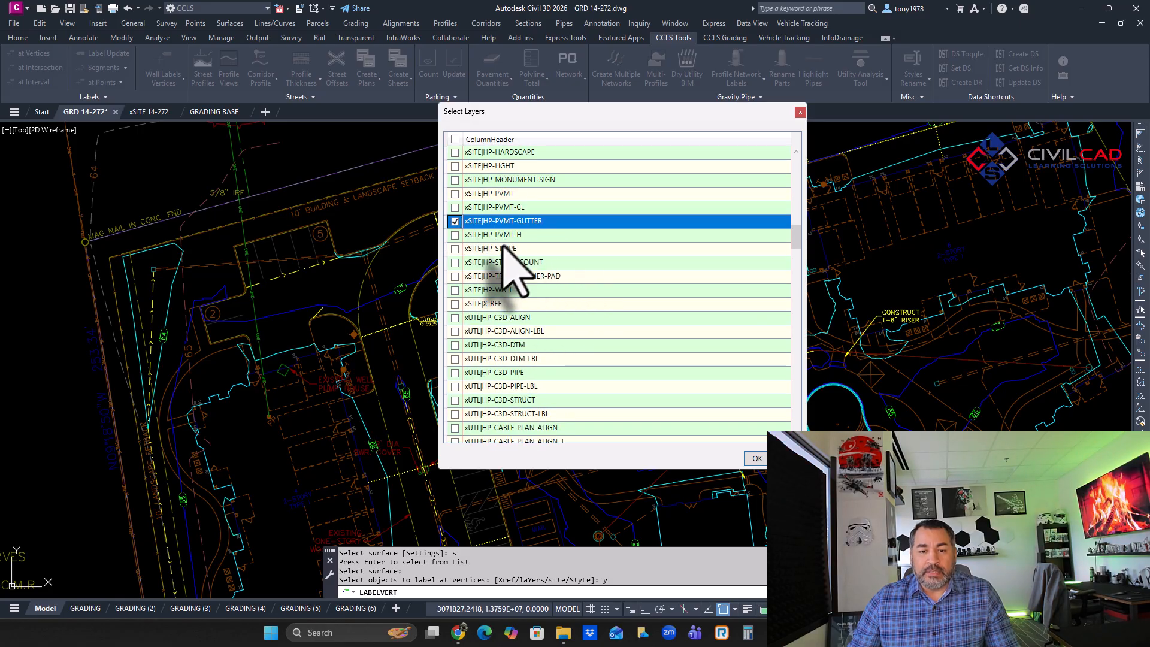
{"action": "left_click", "coordinate": [756, 458]}
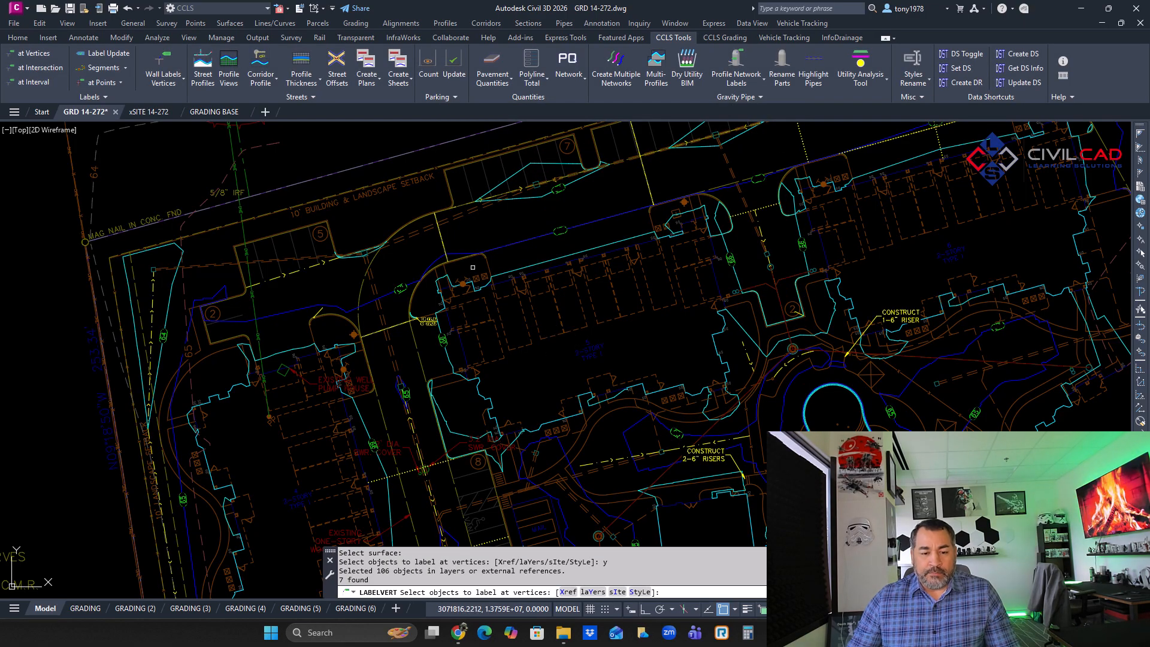
{"action": "key", "text": "Return"}
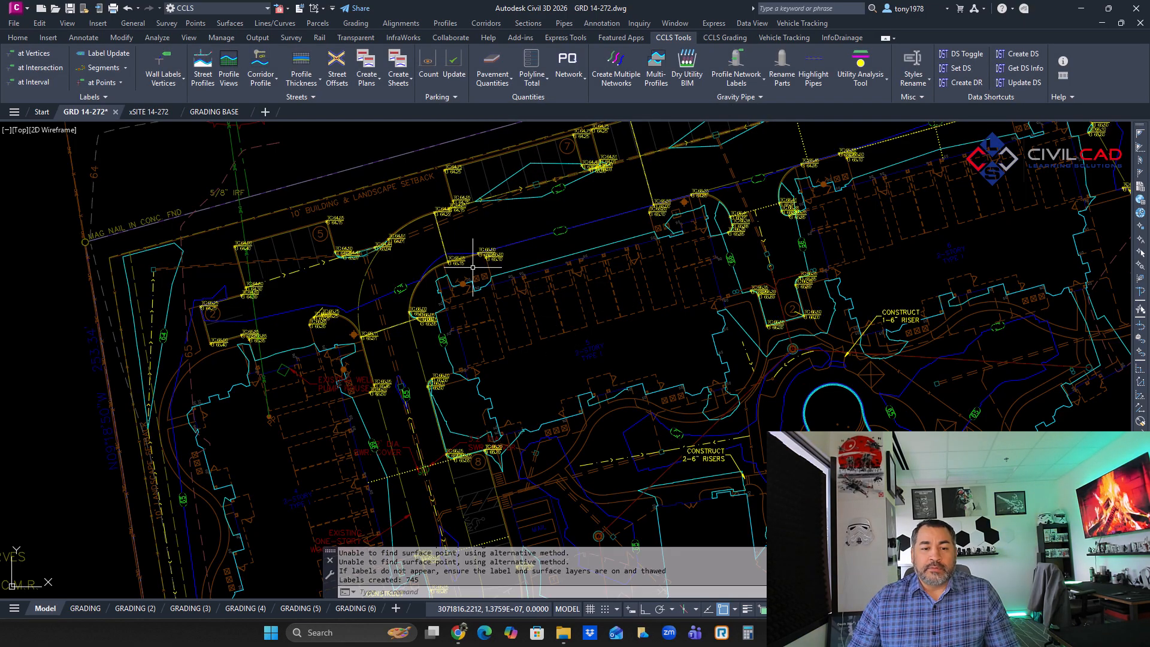
{"action": "key", "text": "Escape"}
Examine the new spot elevation labels along the gutter lines across the whole site.
{"action": "scroll", "coordinate": [472, 267], "scroll_direction": "up", "scroll_amount": 5}
{"action": "scroll", "coordinate": [367, 230], "scroll_direction": "down", "scroll_amount": 5}
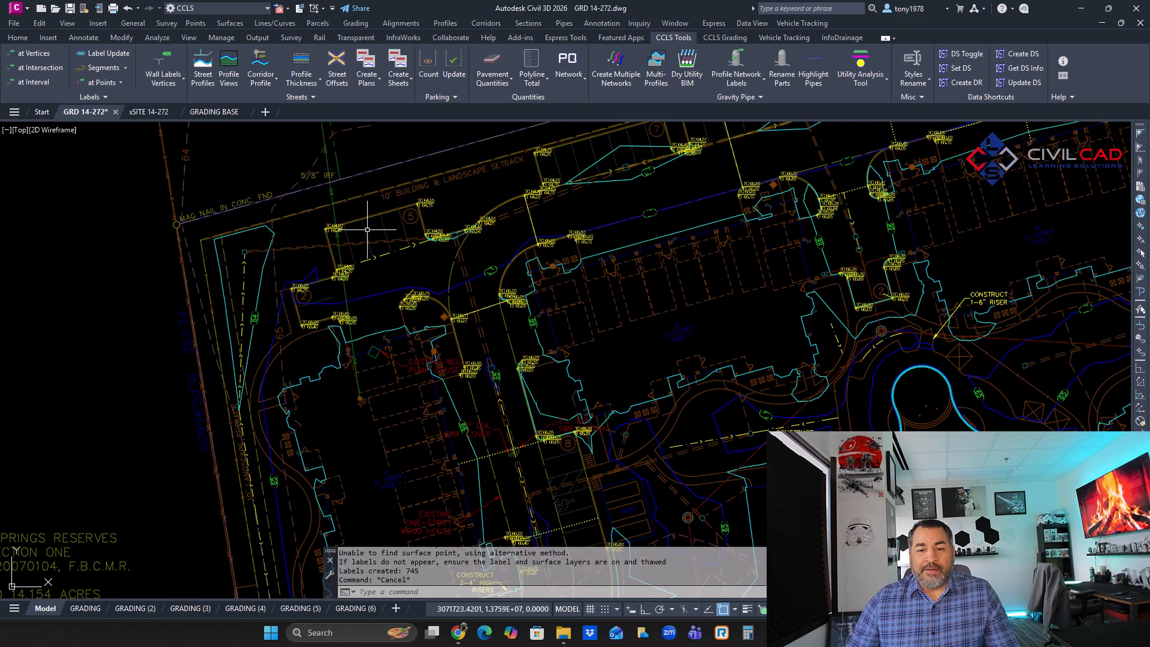
{"action": "scroll", "coordinate": [367, 230], "scroll_direction": "down", "scroll_amount": 5}
{"action": "scroll", "coordinate": [734, 383], "scroll_direction": "up", "scroll_amount": 3}
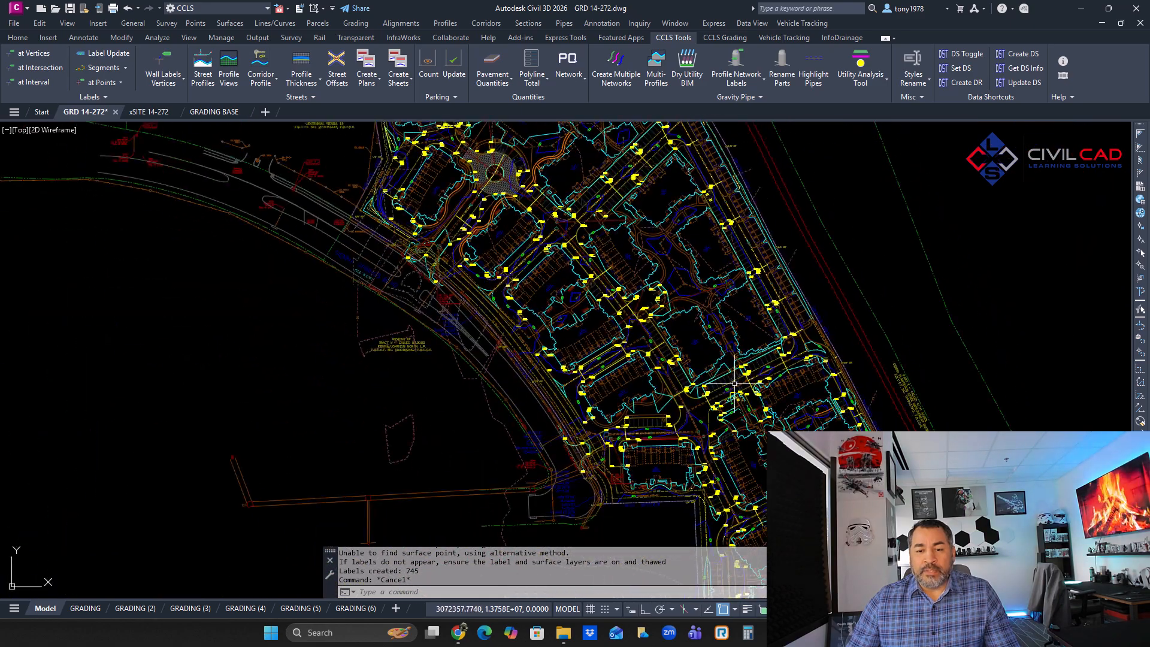
{"action": "mouse_move", "coordinate": [734, 384]}
{"action": "middle_mouse_down"}
{"action": "mouse_move", "coordinate": [521, 149]}
{"action": "mouse_move", "coordinate": [467, 173]}
{"action": "middle_mouse_up"}
{"action": "scroll", "coordinate": [479, 186], "scroll_direction": "down", "scroll_amount": 1}
{"action": "mouse_move", "coordinate": [407, 135]}
{"action": "middle_mouse_down"}
{"action": "mouse_move", "coordinate": [565, 290]}
{"action": "mouse_move", "coordinate": [641, 416]}
{"action": "middle_mouse_up"}
{"action": "scroll", "coordinate": [623, 389], "scroll_direction": "down", "scroll_amount": 2}
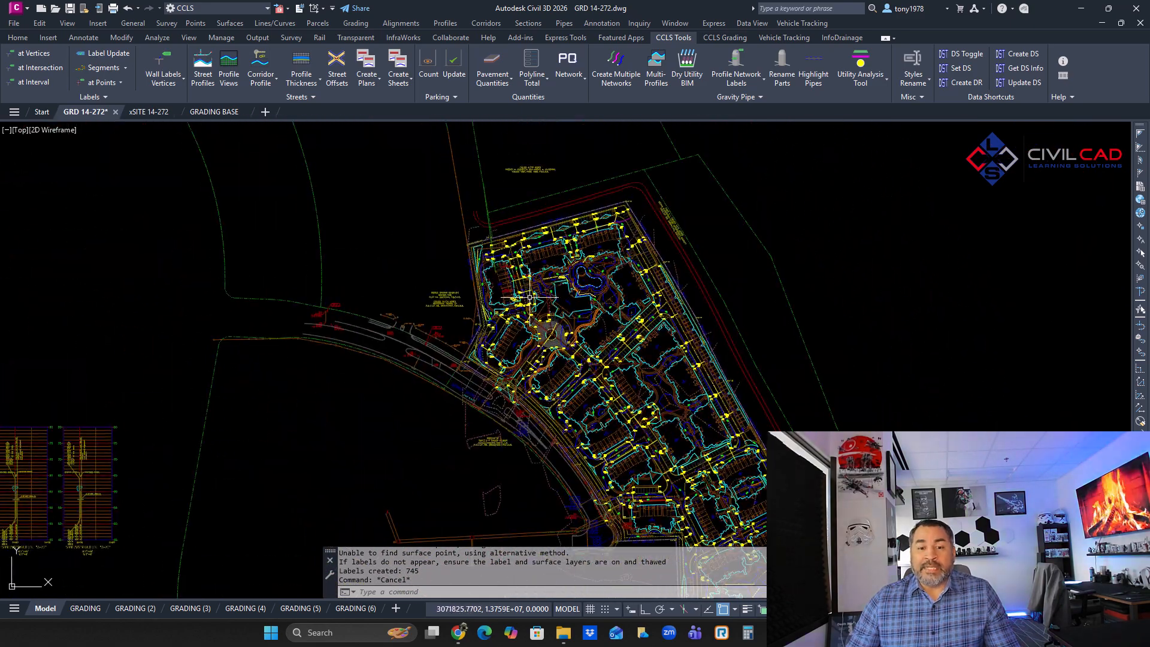
Select a spot elevation label near the clubhouse parking and all similar labels, inspect their properties, and clear the selection.
{"action": "scroll", "coordinate": [531, 298], "scroll_direction": "up", "scroll_amount": 6}
{"action": "middle_click_drag", "start_coordinate": [545, 222], "coordinate": [563, 248]}
{"action": "left_click", "coordinate": [563, 247]}
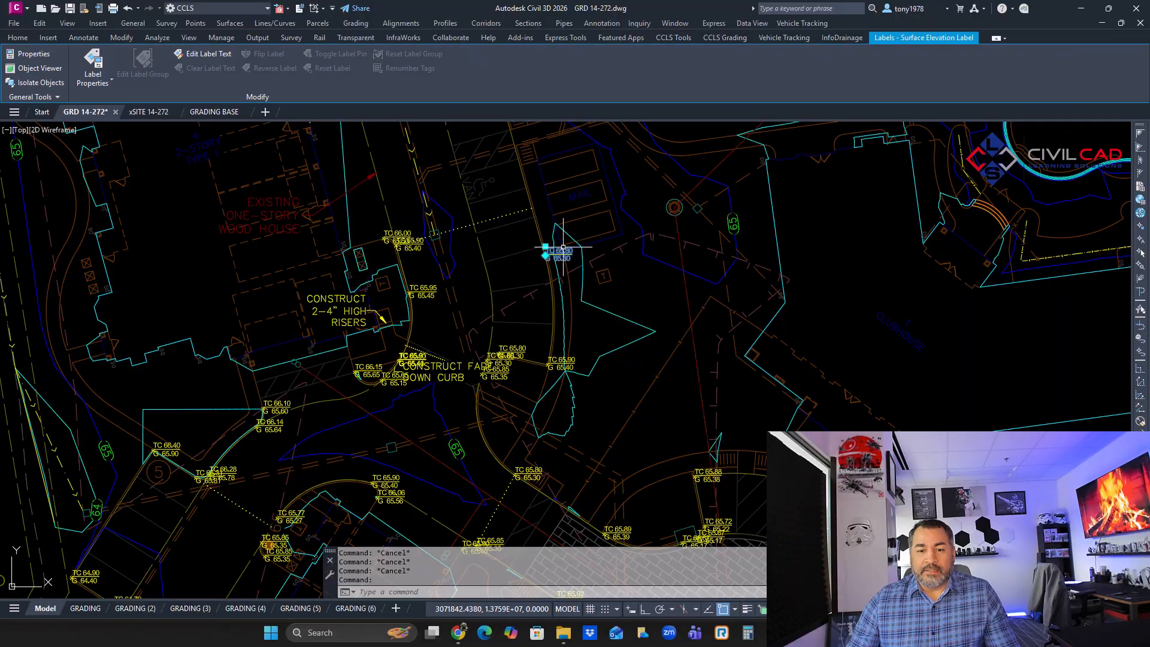
{"action": "right_click", "coordinate": [563, 248]}
{"action": "left_click", "coordinate": [617, 527]}
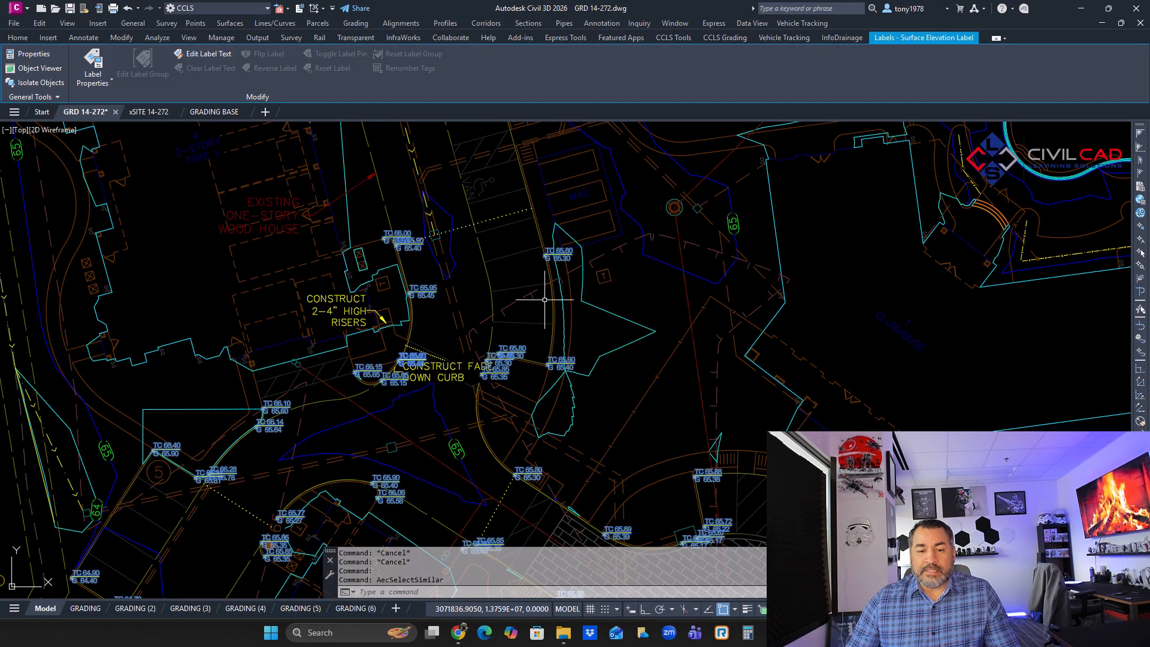
{"action": "right_click", "coordinate": [536, 285]}
{"action": "left_click", "coordinate": [591, 442]}
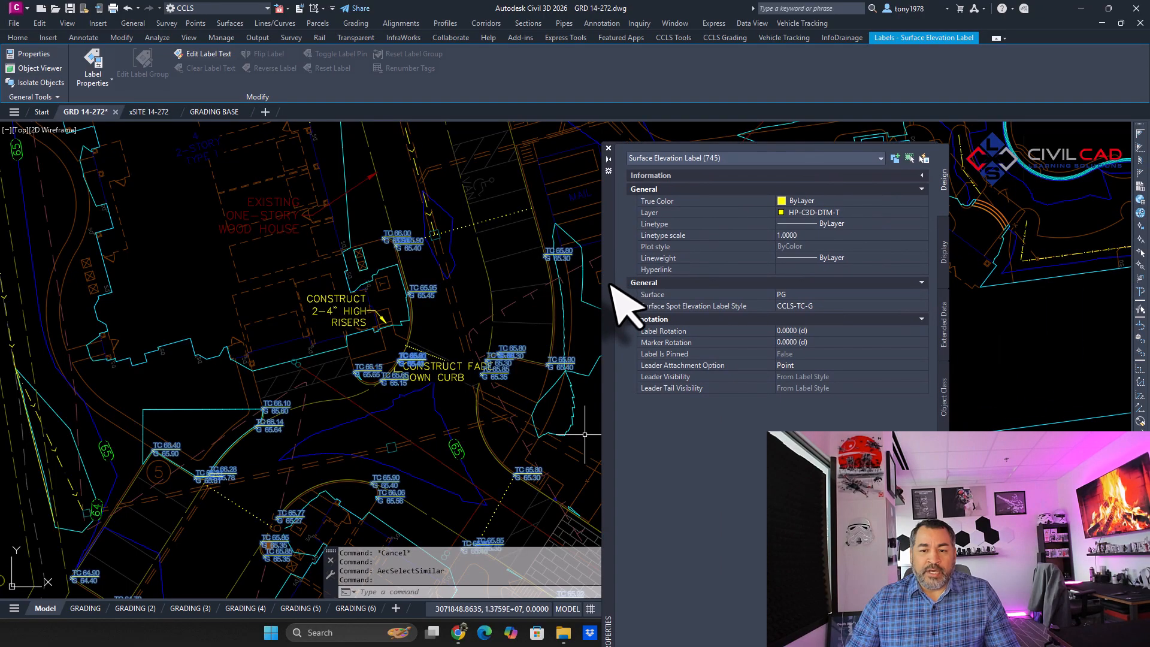
{"action": "left_click", "coordinate": [608, 149]}
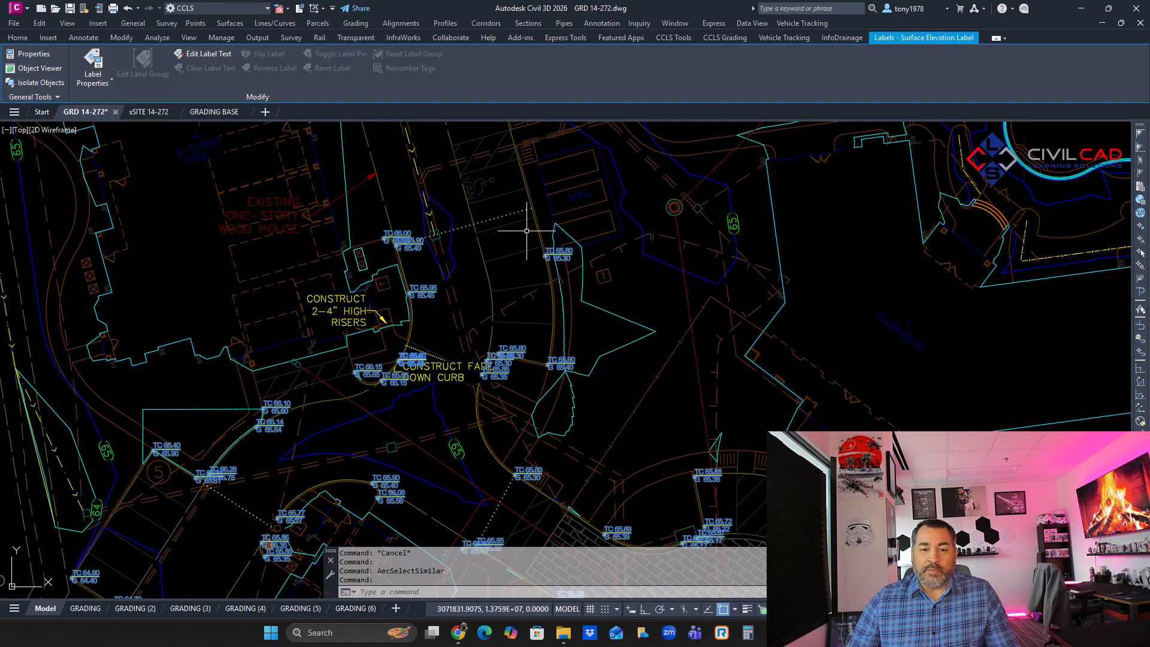
{"action": "key", "text": "Escape"}
{"action": "scroll", "coordinate": [498, 228], "scroll_direction": "down", "scroll_amount": 7}
{"action": "key", "text": "Escape"}
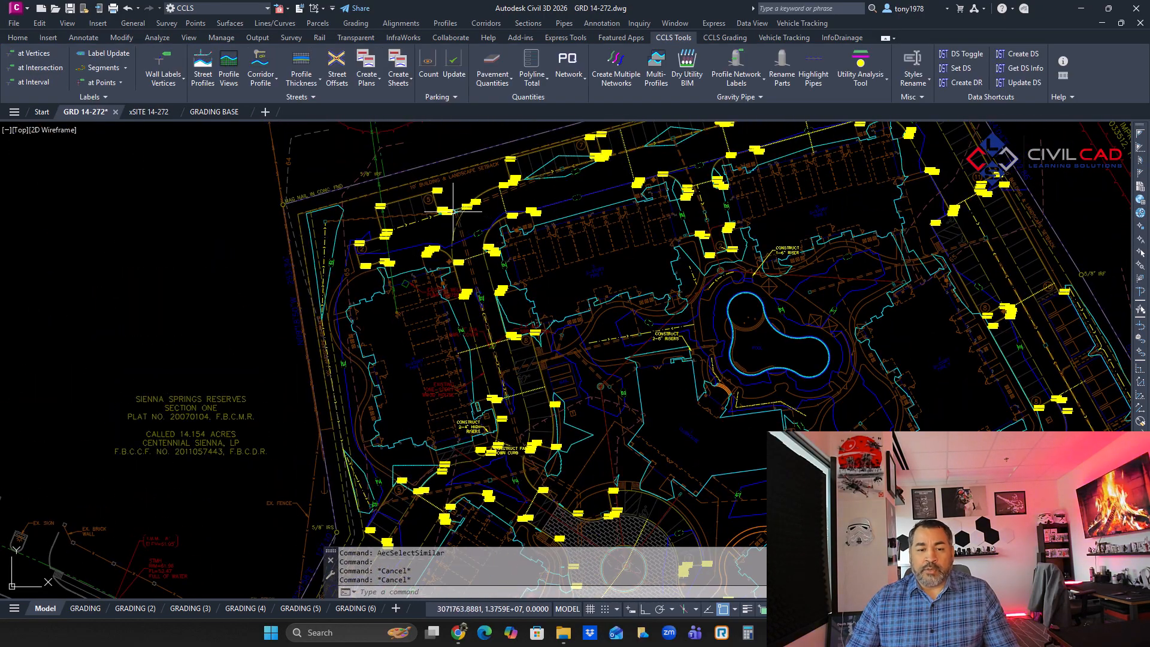
Examine the top-of-curb and gutter labels around the parking west of the pool and down the drive aisle.
{"action": "scroll", "coordinate": [449, 212], "scroll_direction": "up", "scroll_amount": 5}
{"action": "key", "text": "Escape"}
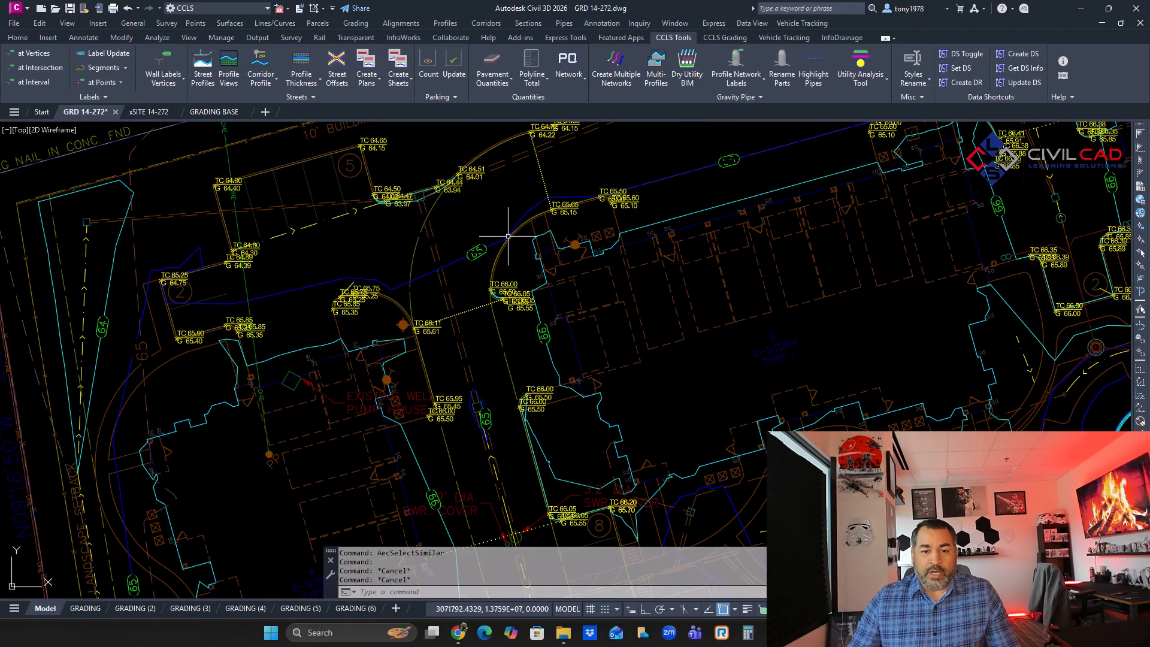
{"action": "scroll", "coordinate": [521, 240], "scroll_direction": "up", "scroll_amount": 3}
{"action": "key", "text": "Escape"}
{"action": "middle_click_drag", "start_coordinate": [526, 203], "coordinate": [548, 224]}
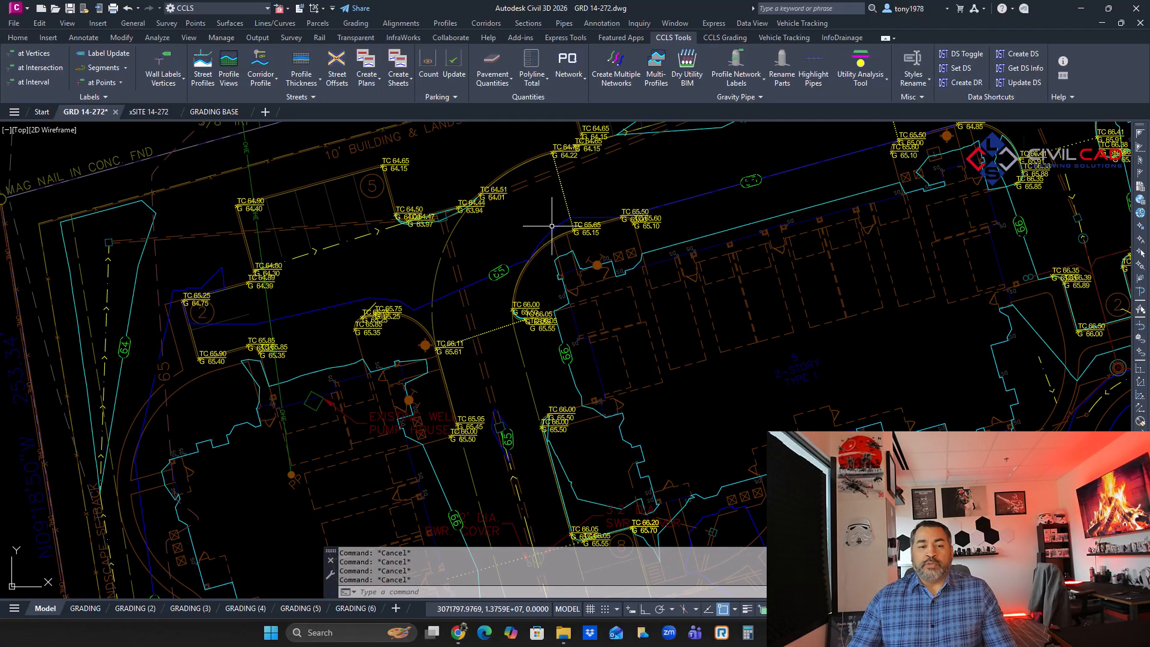
{"action": "key", "text": "Escape"}
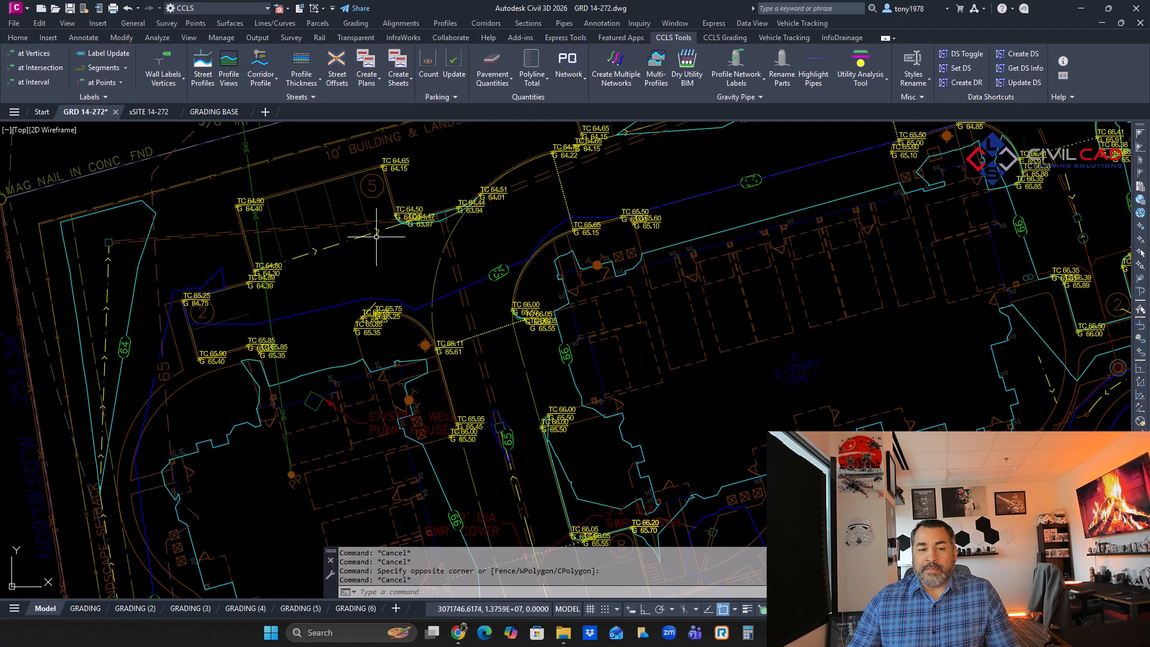
{"action": "scroll", "coordinate": [497, 216], "scroll_direction": "down", "scroll_amount": 2}
{"action": "mouse_move", "coordinate": [605, 294]}
{"action": "middle_mouse_down"}
{"action": "mouse_move", "coordinate": [408, 336]}
{"action": "mouse_move", "coordinate": [548, 153]}
{"action": "middle_mouse_up"}
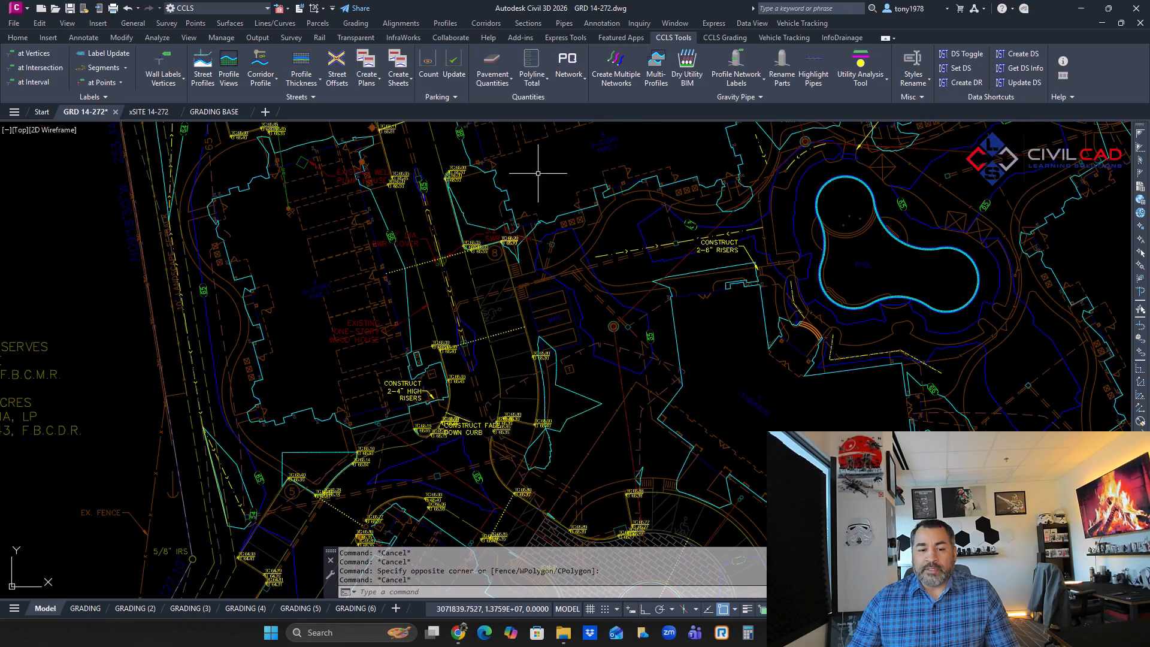
{"action": "scroll", "coordinate": [440, 231], "scroll_direction": "up", "scroll_amount": 2}
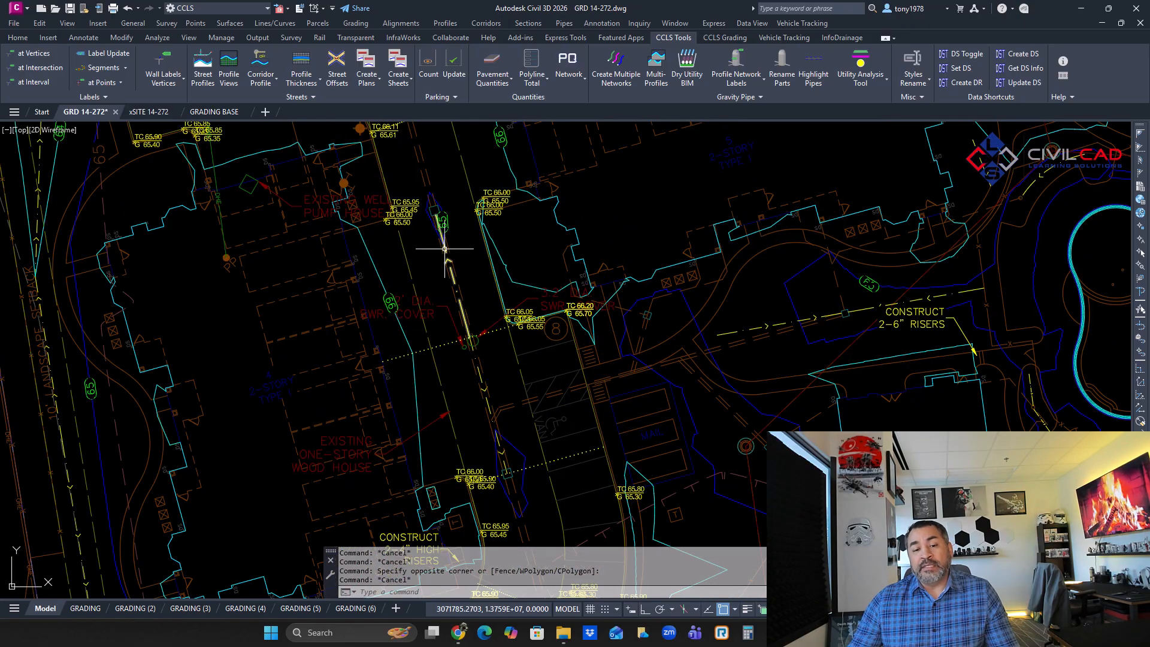
{"action": "scroll", "coordinate": [428, 319], "scroll_direction": "down", "scroll_amount": 2}
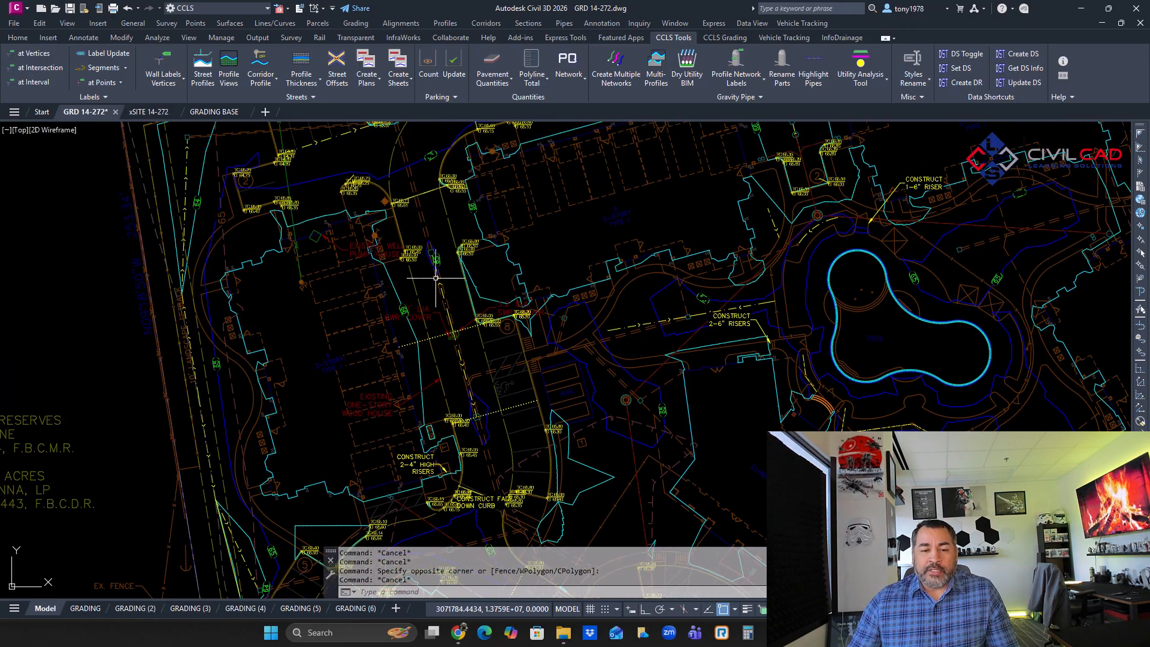
{"action": "key", "text": "Escape"}
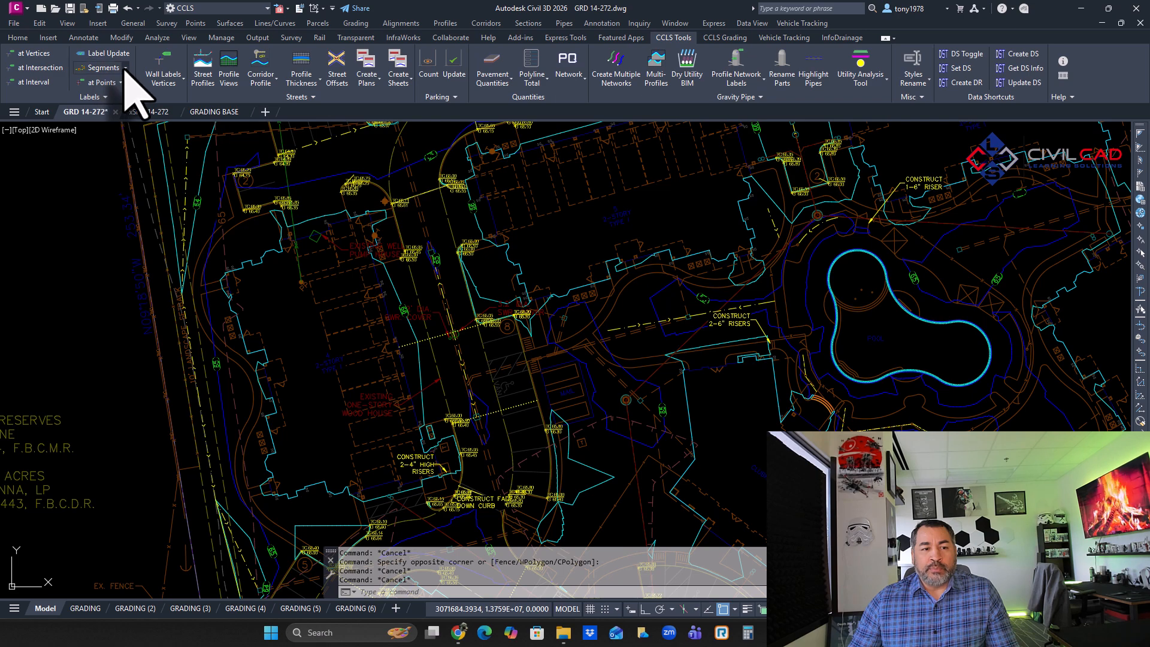
{"action": "left_click", "coordinate": [125, 68]}
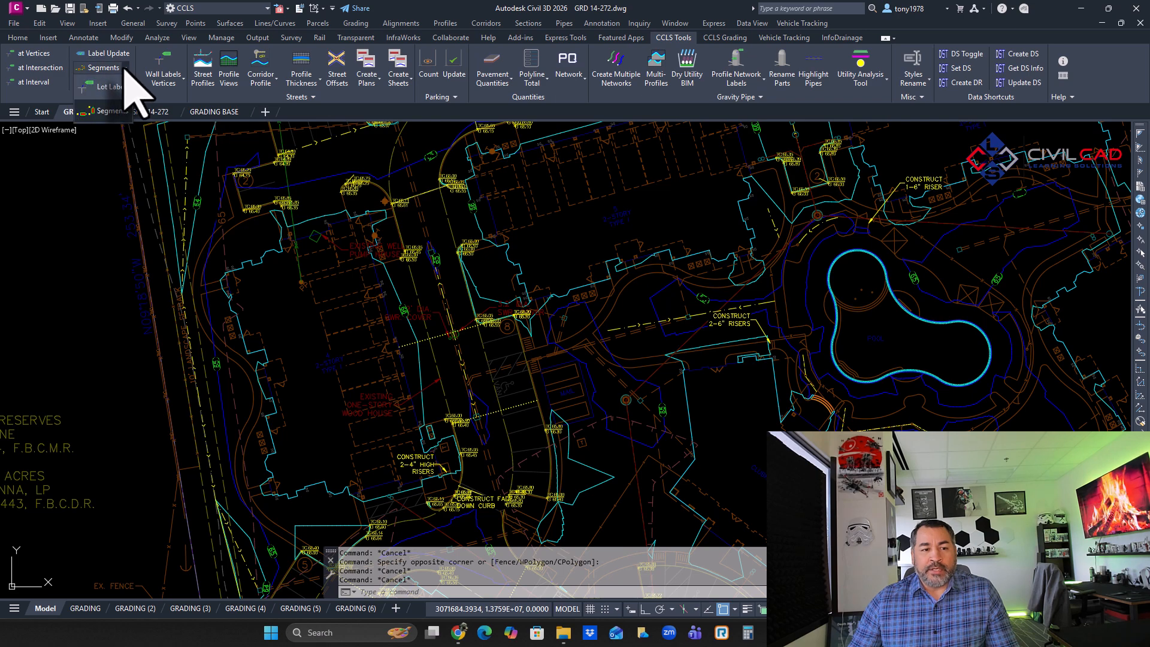
{"action": "left_click", "coordinate": [108, 111]}
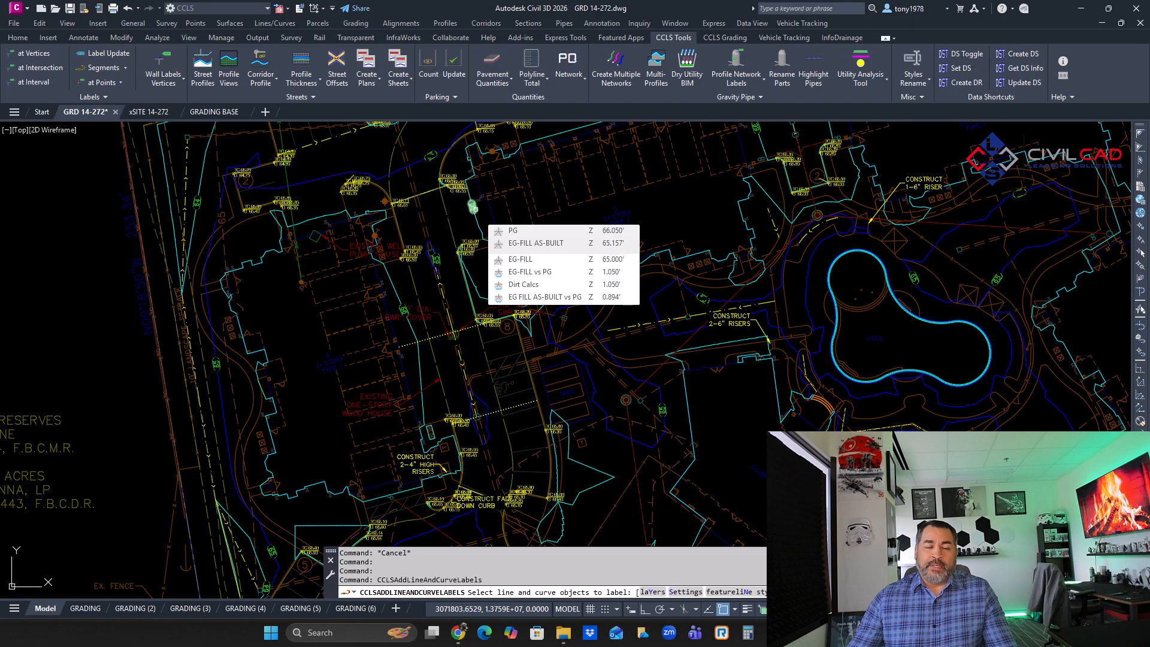
{"action": "key", "text": "Escape"}
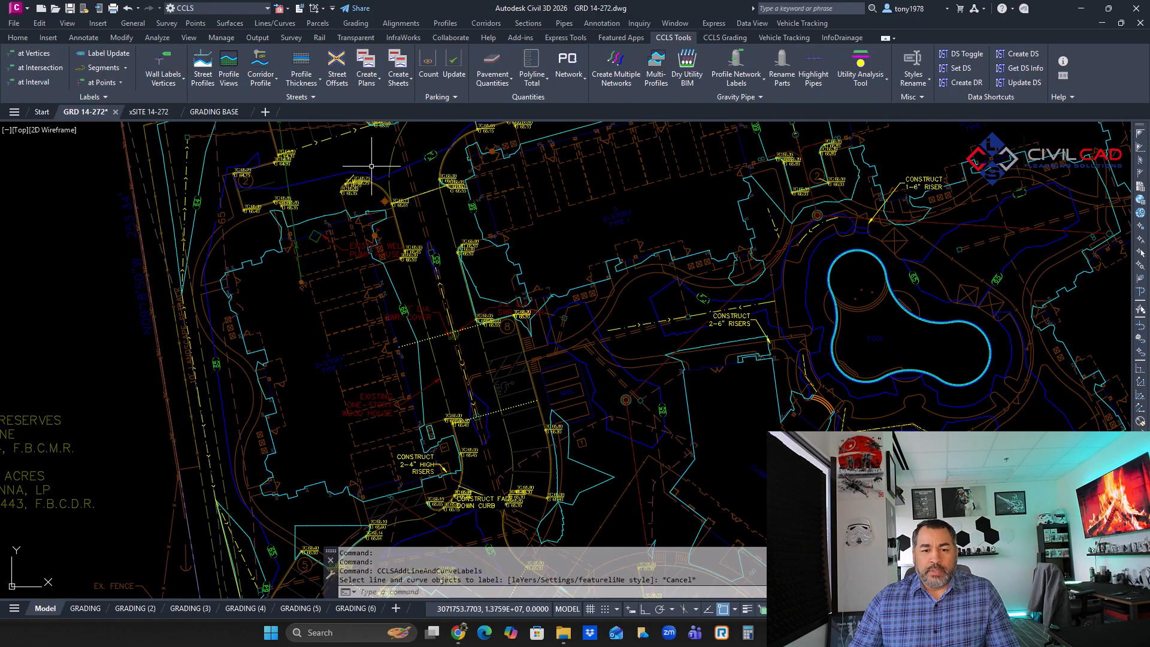
Thaw the layer HP-PR-FEATURE to display the grading feature lines.
{"action": "middle_click_drag", "start_coordinate": [371, 166], "coordinate": [397, 210]}
{"action": "key", "text": "Escape"}
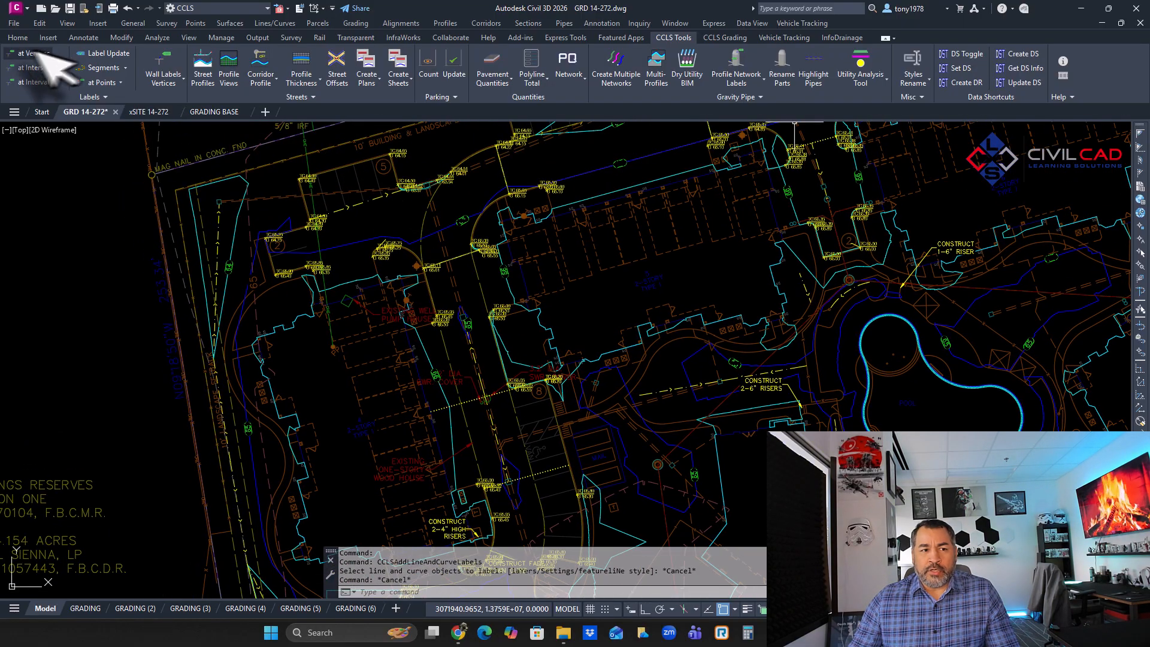
{"action": "left_click", "coordinate": [18, 37]}
{"action": "left_click", "coordinate": [929, 53]}
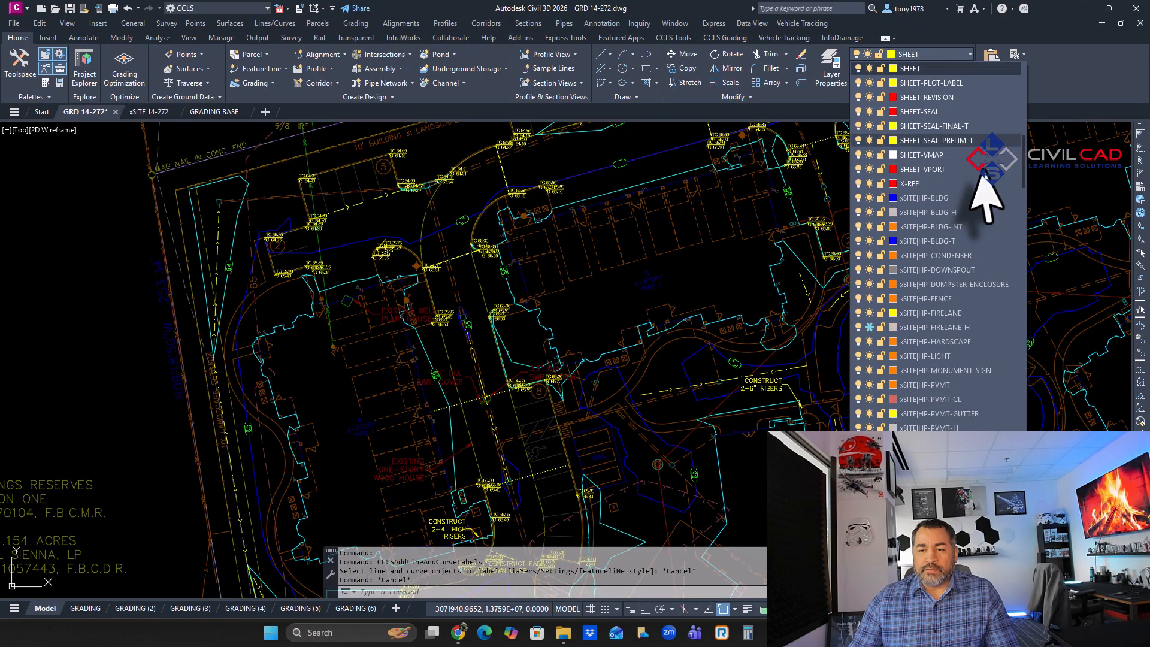
{"action": "scroll", "coordinate": [976, 191], "scroll_direction": "down", "scroll_amount": 10}
{"action": "scroll", "coordinate": [958, 168], "scroll_direction": "up", "scroll_amount": 2}
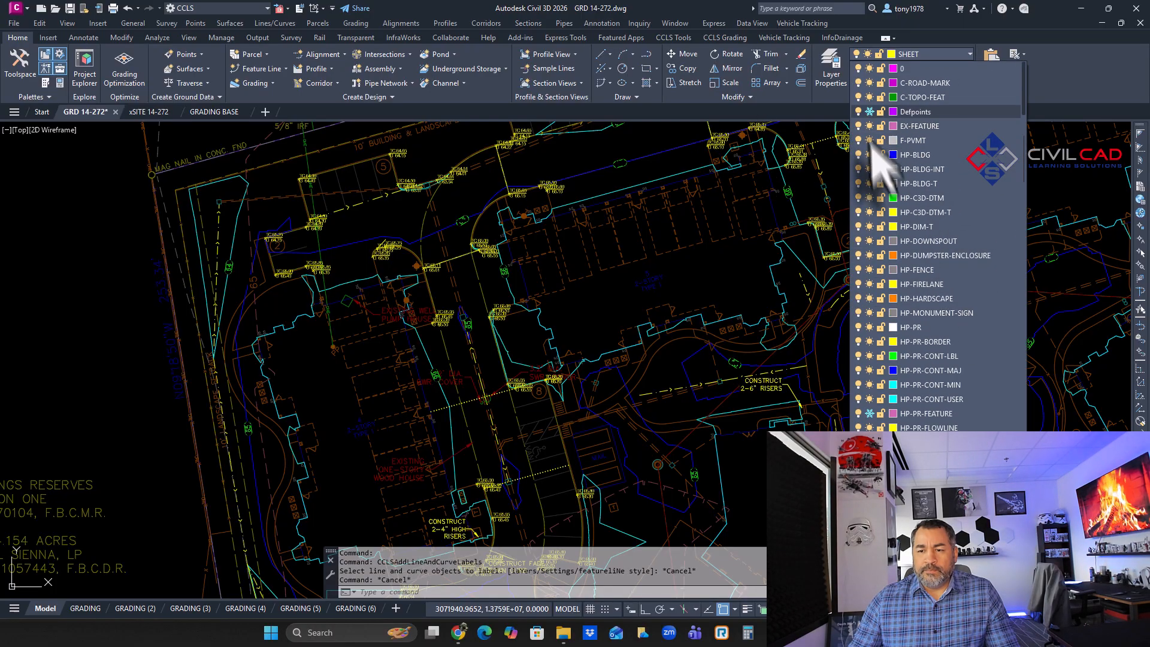
{"action": "left_click", "coordinate": [869, 327]}
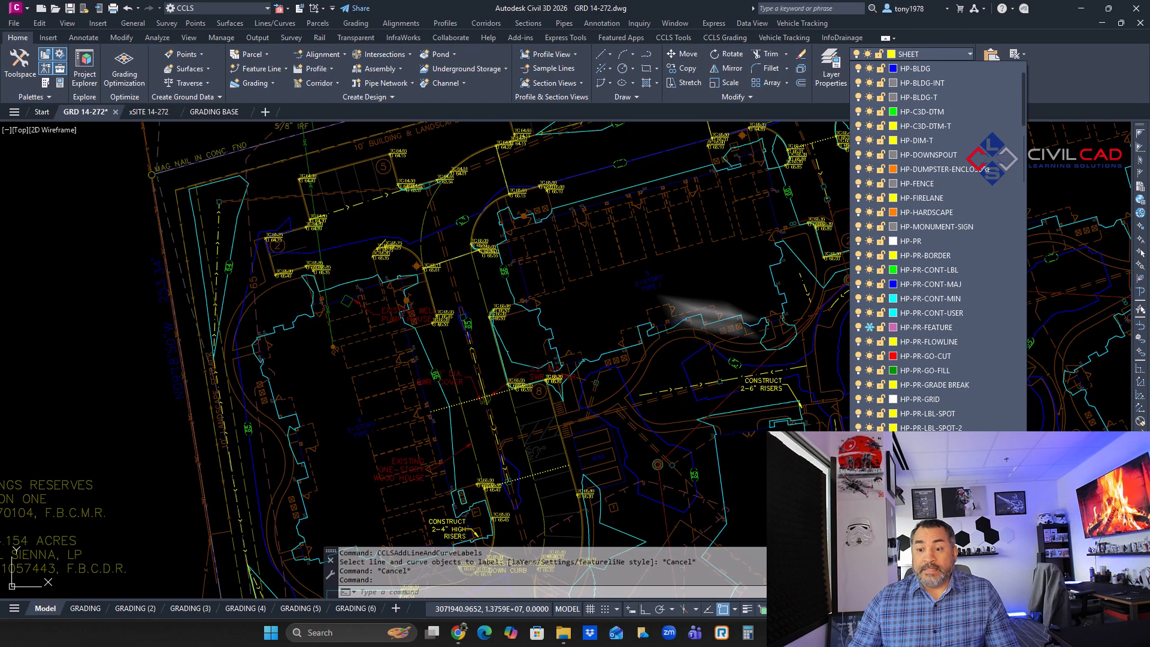
{"action": "left_click", "coordinate": [514, 288]}
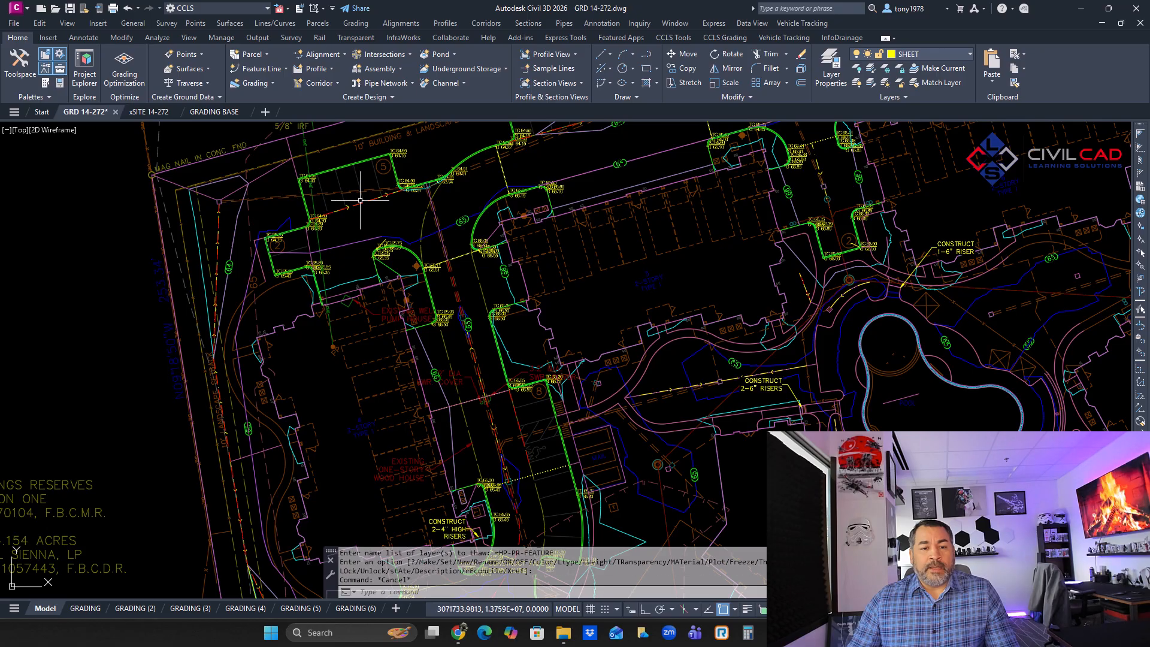
Select the flowline feature line beside the five-stall parking bay, check its style and layer, and clear the selection.
{"action": "scroll", "coordinate": [357, 204], "scroll_direction": "up", "scroll_amount": 5}
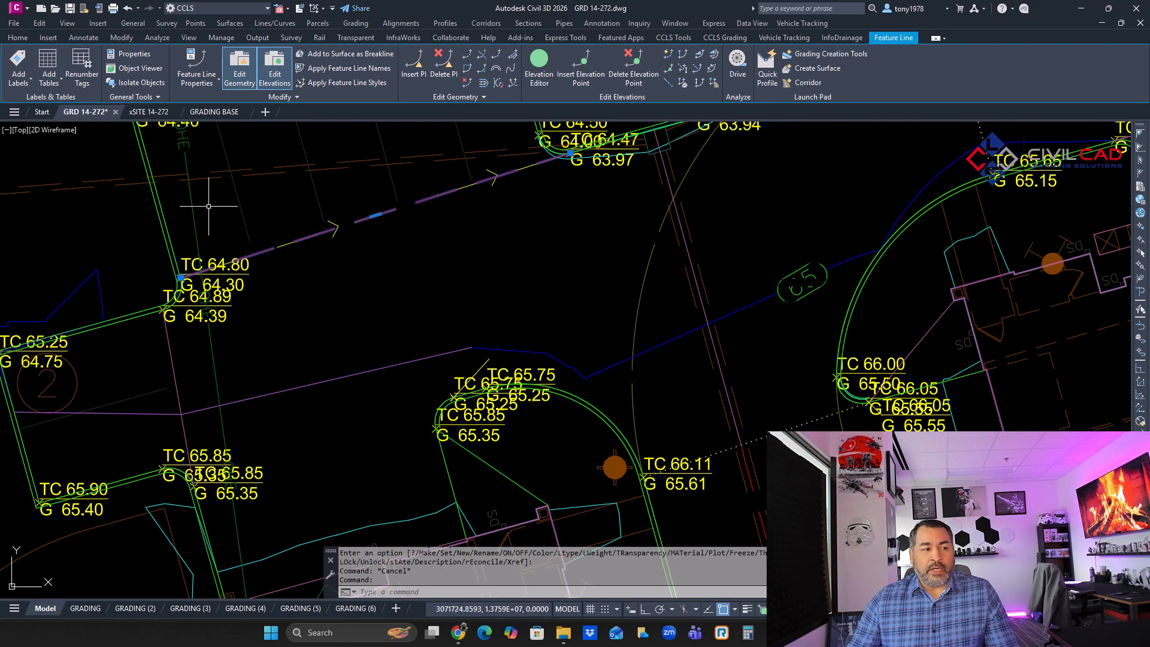
{"action": "left_click_drag", "start_coordinate": [1, 180], "coordinate": [222, 159]}
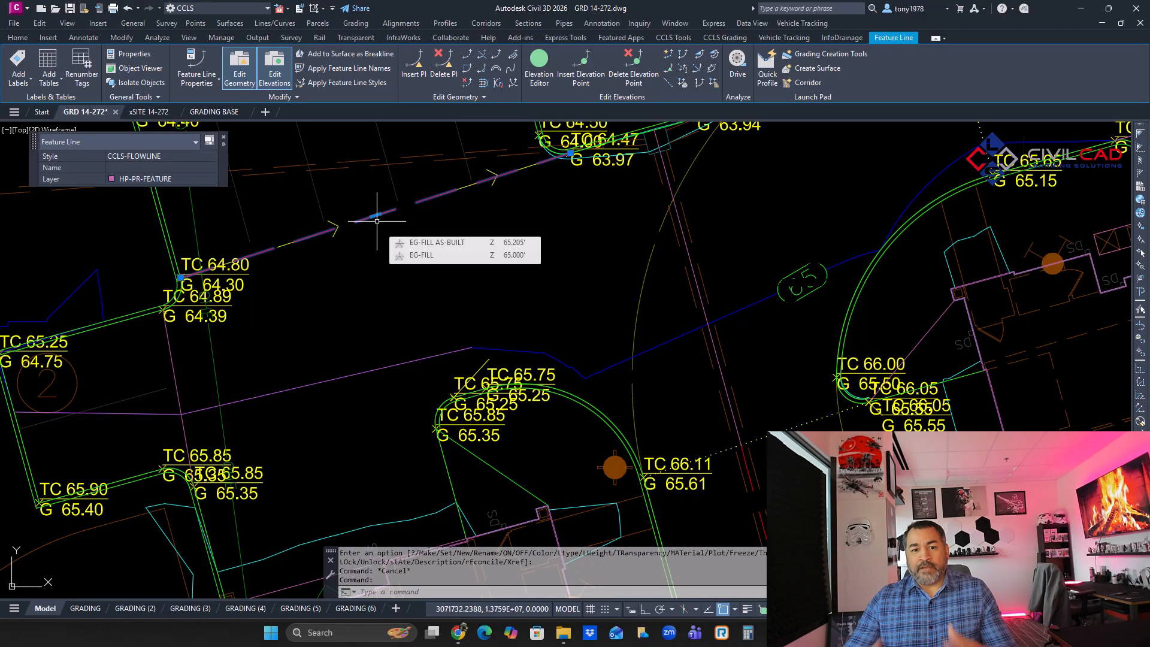
{"action": "scroll", "coordinate": [380, 221], "scroll_direction": "down", "scroll_amount": 4}
{"action": "middle_click_drag", "start_coordinate": [443, 213], "coordinate": [413, 259]}
{"action": "key", "text": "Escape"}
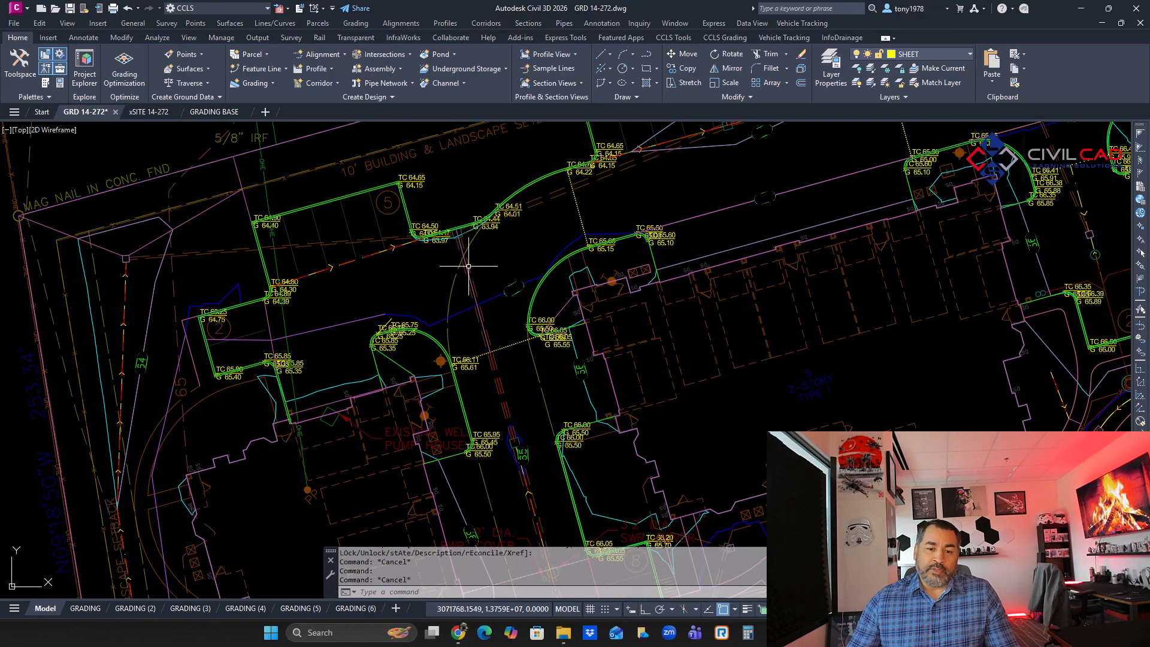
Inspect the feature lines around the inlets along the parking rows by the landscape setback, leaving nothing selected.
{"action": "left_click", "coordinate": [472, 265]}
{"action": "key", "text": "Escape"}
{"action": "middle_click_drag", "start_coordinate": [732, 130], "coordinate": [490, 246]}
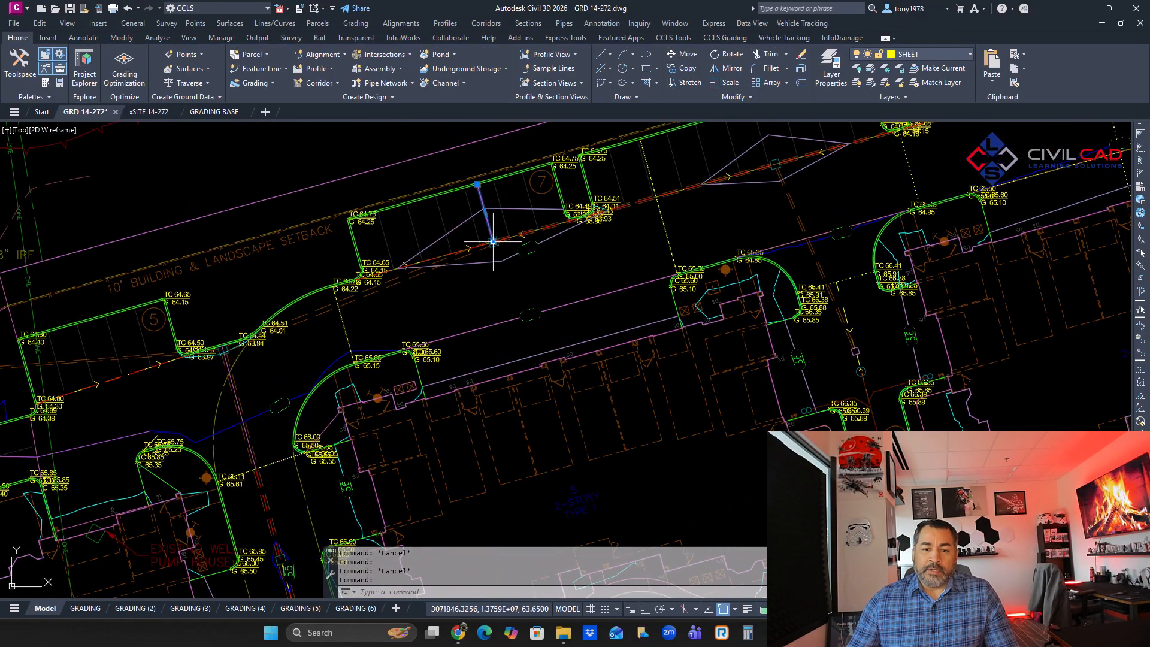
{"action": "left_click", "coordinate": [489, 245]}
{"action": "key", "text": "Escape"}
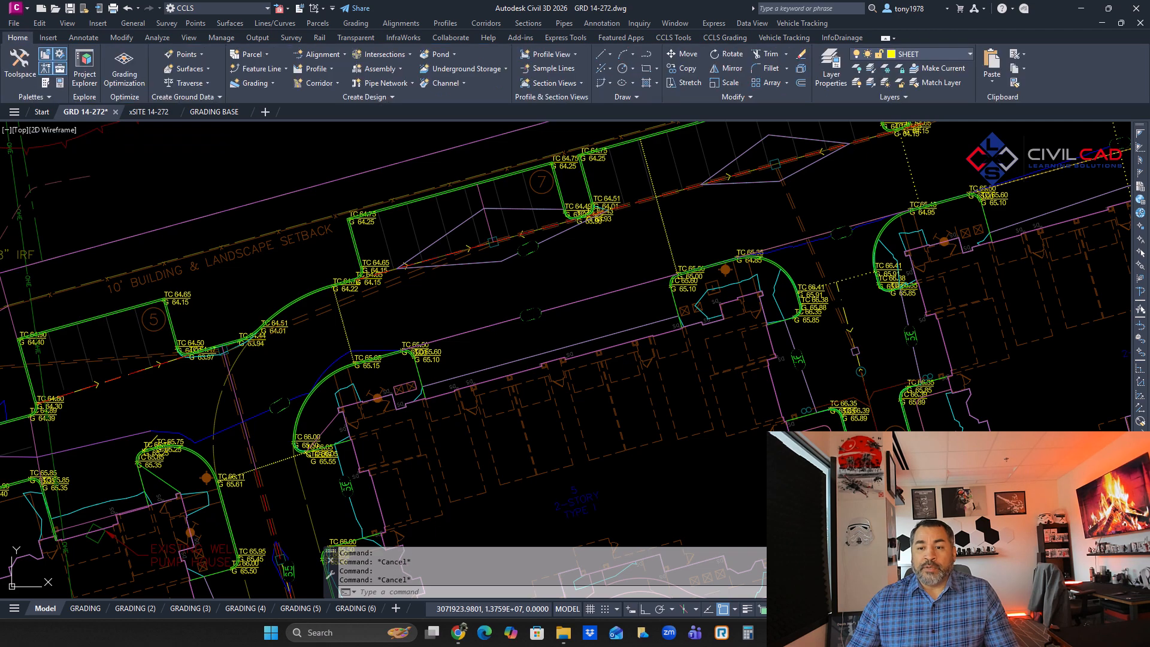
{"action": "left_click", "coordinate": [752, 169]}
{"action": "middle_click_drag", "start_coordinate": [682, 206], "coordinate": [635, 241]}
{"action": "key", "text": "Escape"}
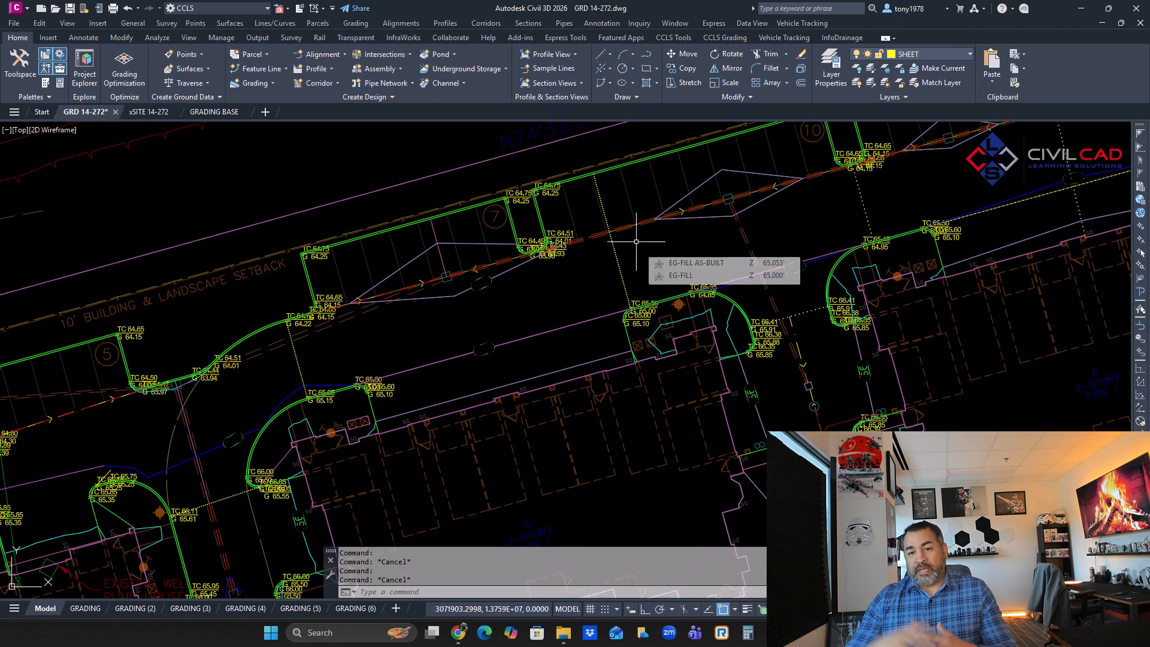
{"action": "key", "text": "Escape"}
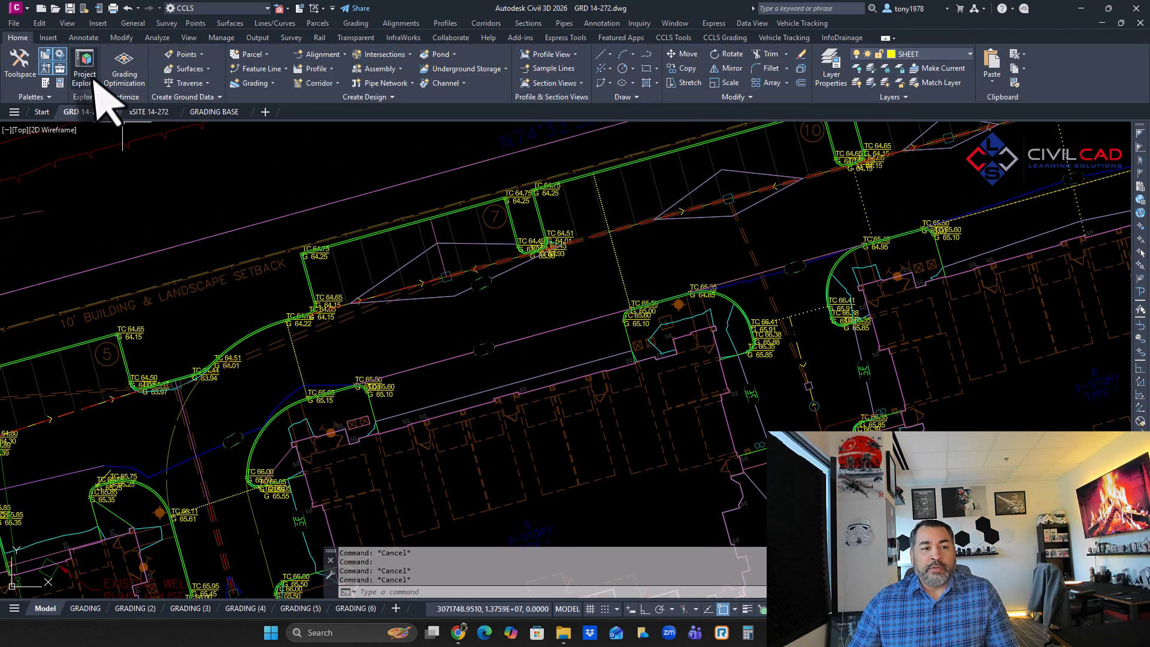
Start labelling segments with line label style CCLS-Grading, curve style Standard and a minimum line length of 1.00'.
{"action": "left_click", "coordinate": [674, 37]}
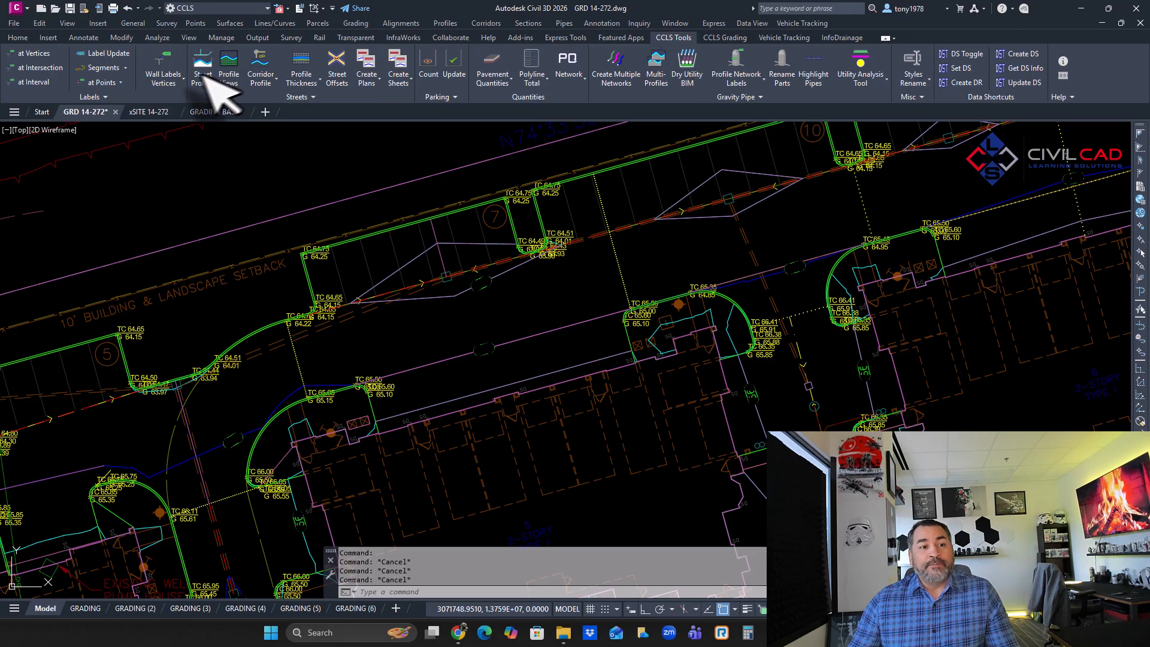
{"action": "left_click", "coordinate": [125, 68]}
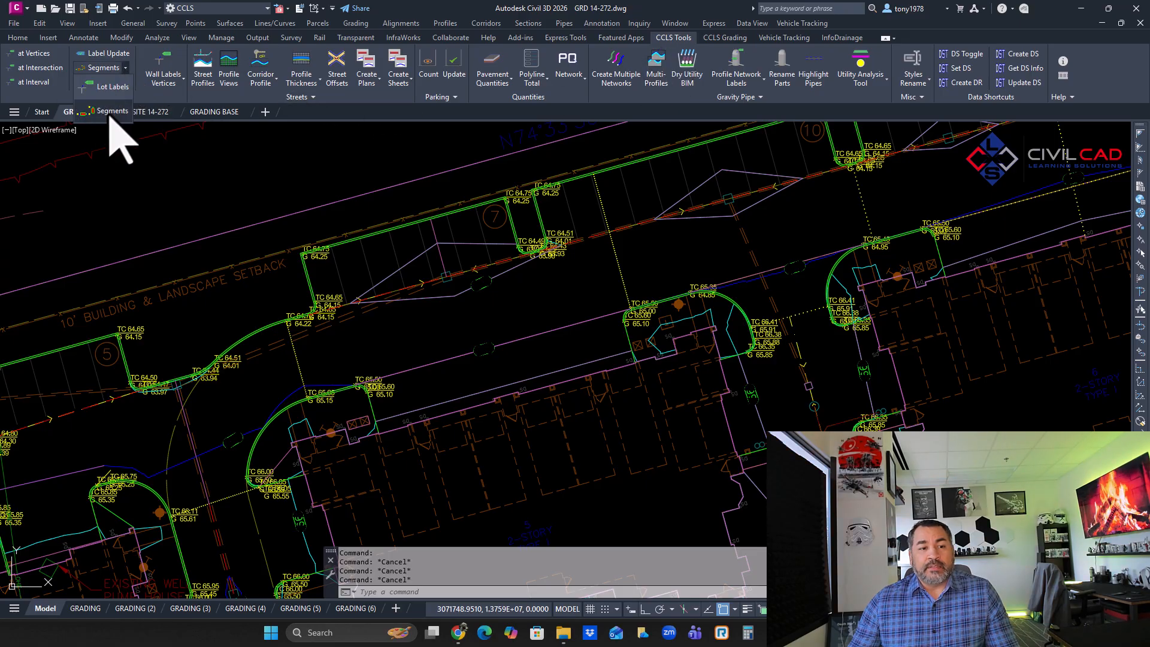
{"action": "left_click", "coordinate": [112, 112]}
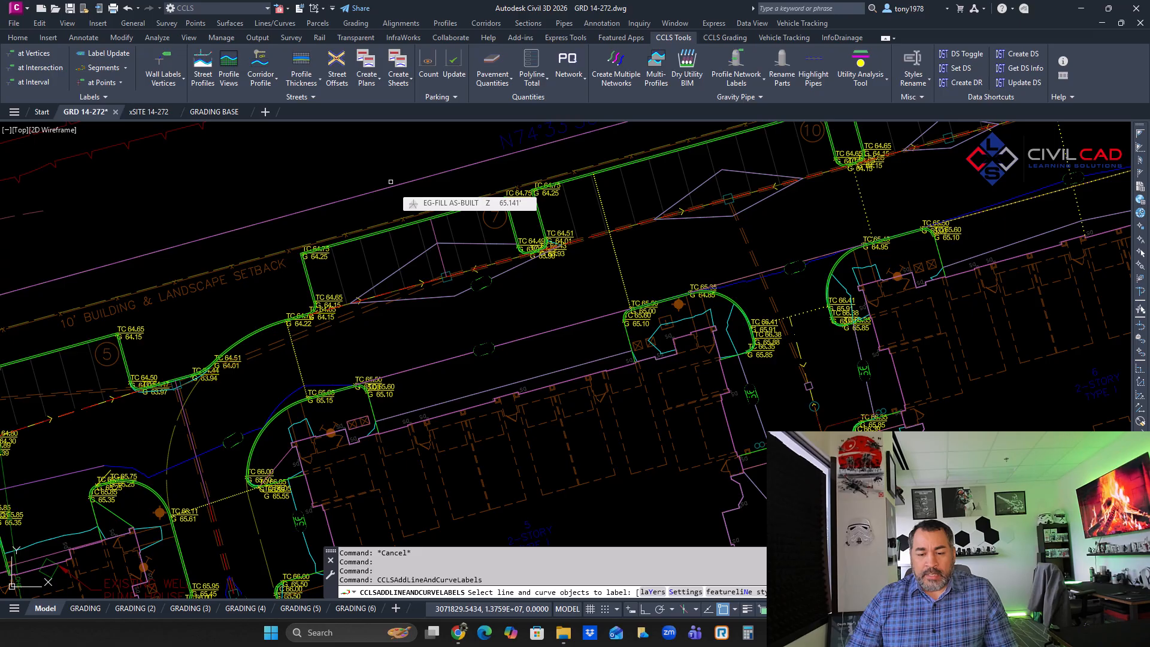
{"action": "type", "text": "s"}
{"action": "key", "text": "Return"}
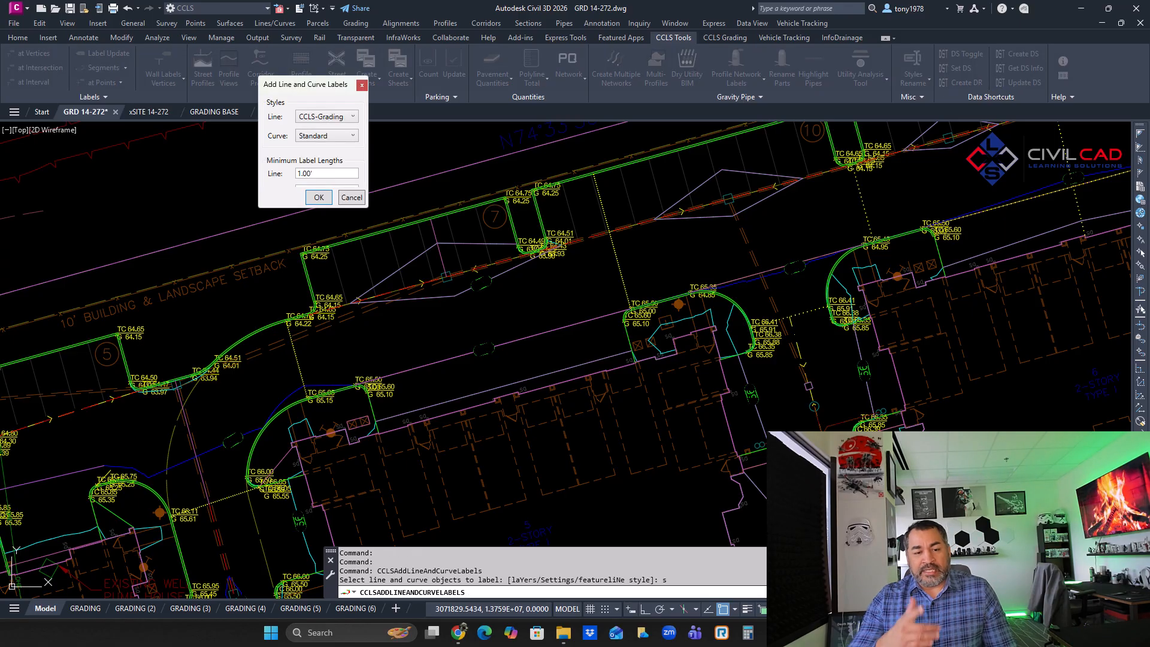
{"action": "left_click", "coordinate": [327, 117]}
{"action": "left_click", "coordinate": [328, 129]}
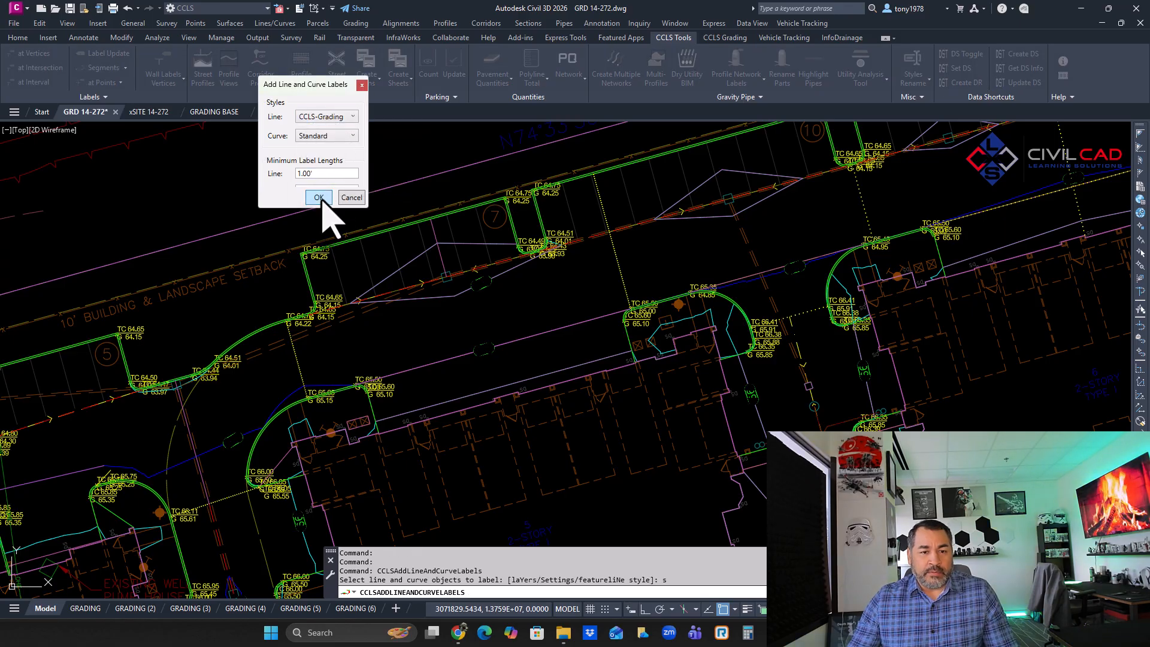
{"action": "left_click", "coordinate": [319, 197]}
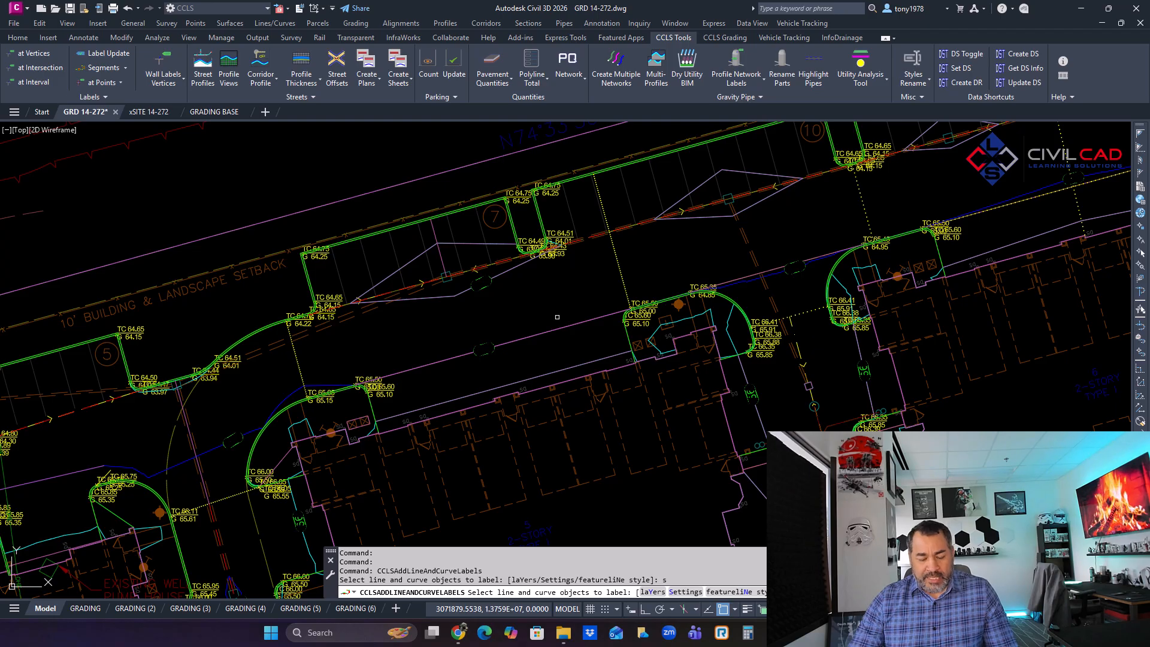
Select all feature lines with style CCLS-FLOWLINE, pick one beside the seven-stall parking bay, and label their segments.
{"action": "type", "text": "n"}
{"action": "key", "text": "Return"}
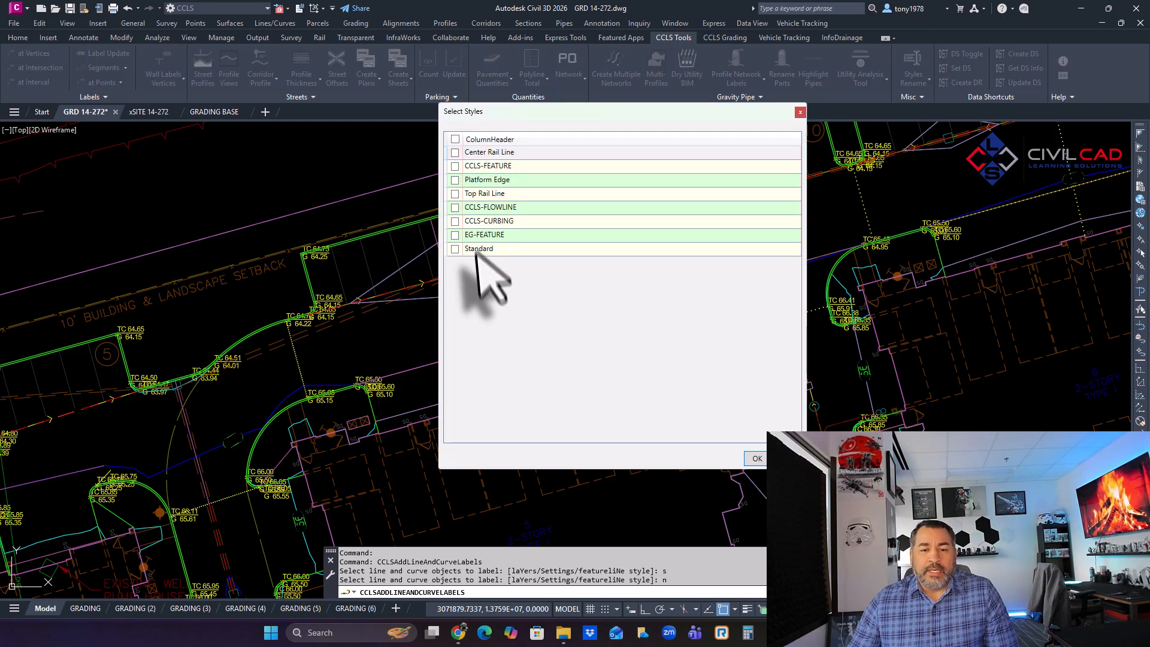
{"action": "left_click", "coordinate": [455, 207]}
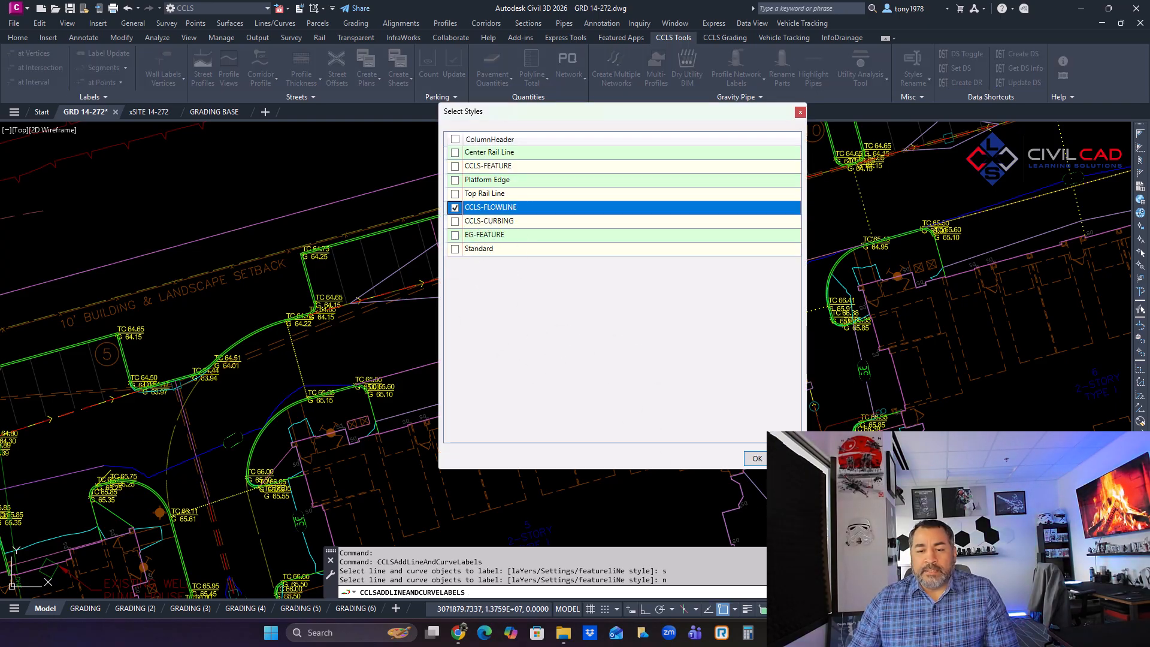
{"action": "left_click", "coordinate": [758, 459]}
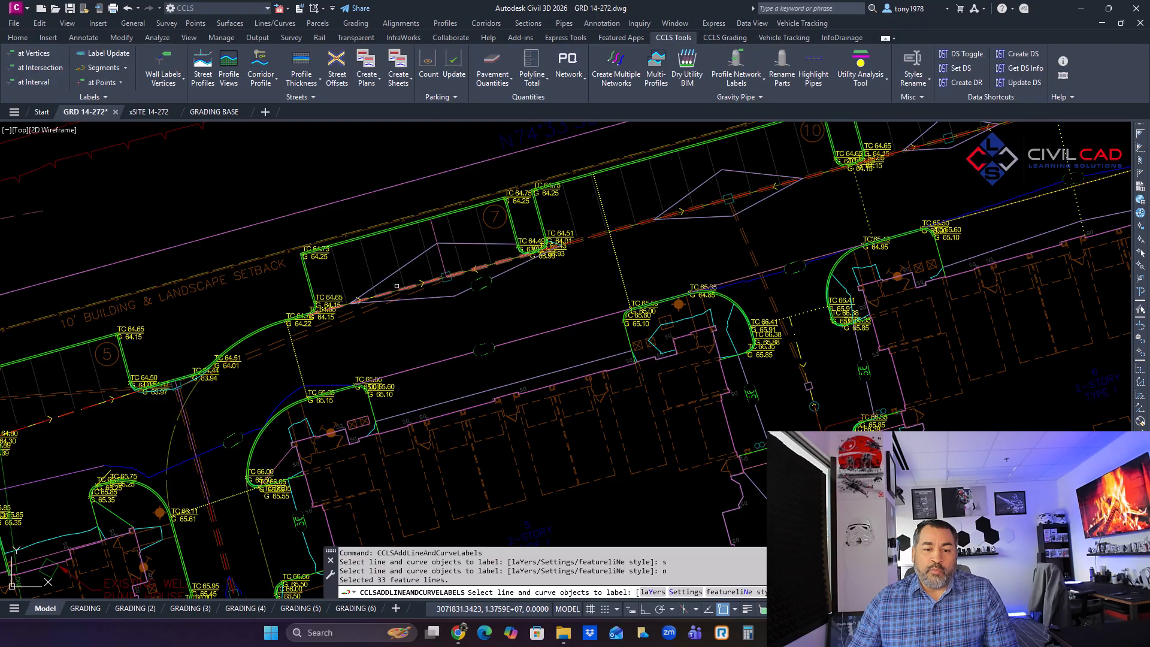
{"action": "left_click", "coordinate": [407, 286]}
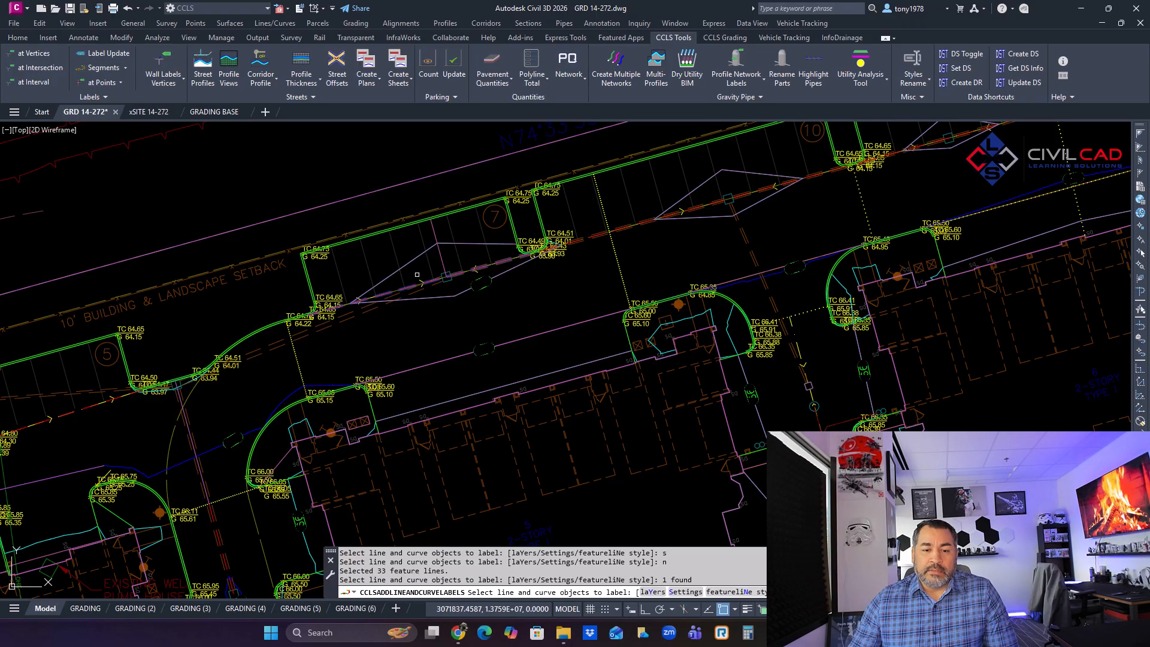
{"action": "right_click", "coordinate": [416, 270]}
{"action": "left_click", "coordinate": [440, 278]}
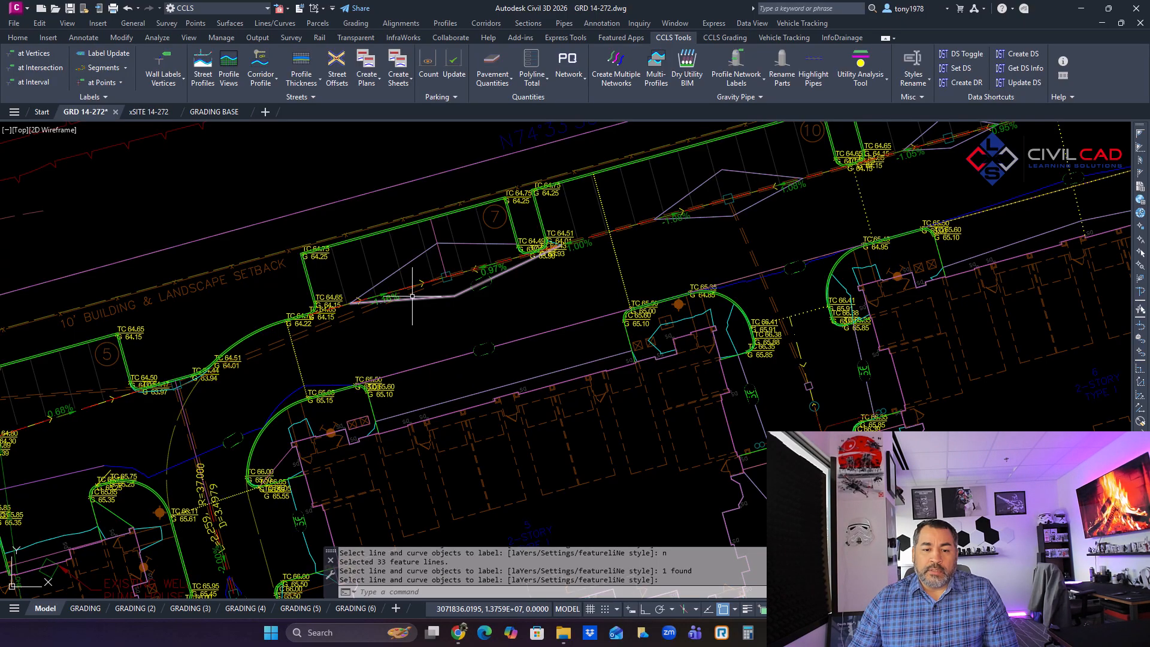
Examine the new slope labels on the flowlines along the parking rows by the landscape setback.
{"action": "scroll", "coordinate": [377, 298], "scroll_direction": "up", "scroll_amount": 4}
{"action": "scroll", "coordinate": [375, 297], "scroll_direction": "down", "scroll_amount": 5}
{"action": "scroll", "coordinate": [511, 264], "scroll_direction": "up", "scroll_amount": 3}
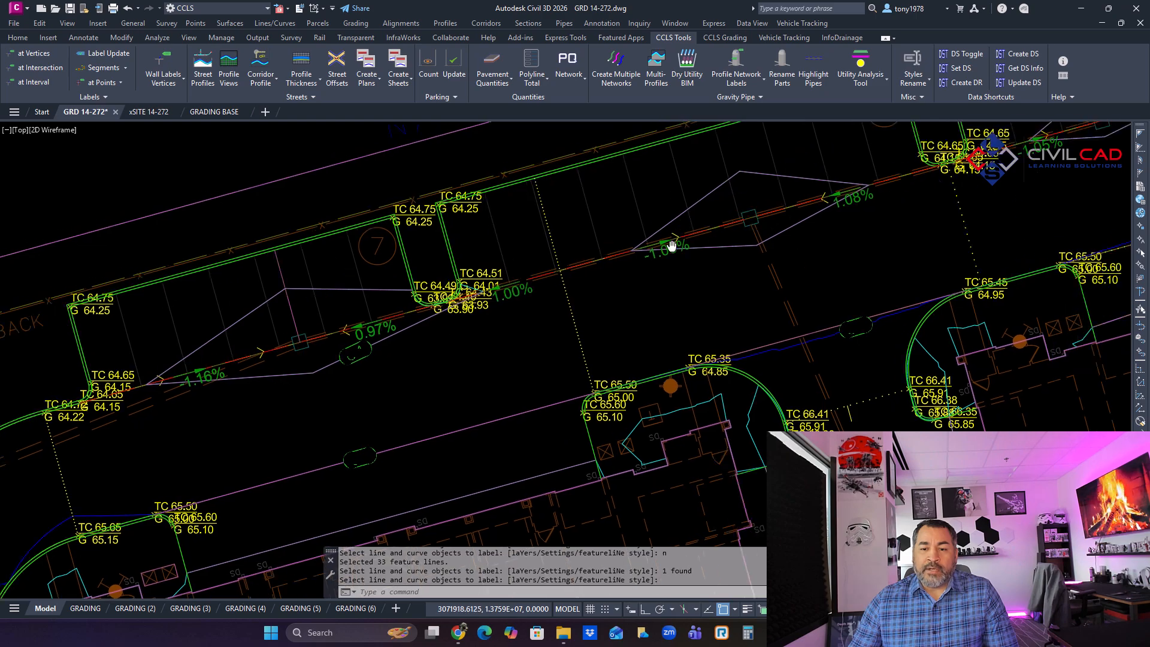
{"action": "middle_click_drag", "start_coordinate": [841, 152], "coordinate": [506, 248]}
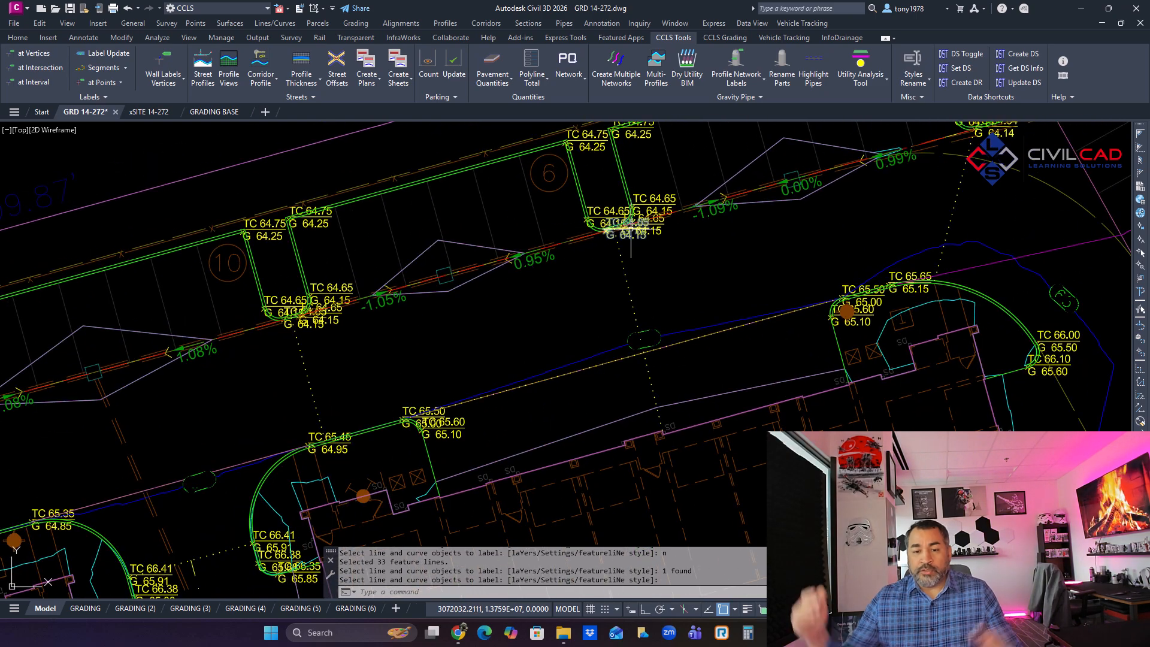
Examine the slope labels on the flowlines along the parking rows between the buildings in the middle of the site.
{"action": "scroll", "coordinate": [834, 249], "scroll_direction": "down", "scroll_amount": 3}
{"action": "mouse_move", "coordinate": [959, 413]}
{"action": "middle_mouse_down"}
{"action": "mouse_move", "coordinate": [745, 359]}
{"action": "mouse_move", "coordinate": [681, 207]}
{"action": "middle_mouse_up"}
{"action": "scroll", "coordinate": [686, 248], "scroll_direction": "up", "scroll_amount": 6}
{"action": "scroll", "coordinate": [716, 278], "scroll_direction": "down", "scroll_amount": 6}
{"action": "mouse_move", "coordinate": [760, 479]}
{"action": "middle_mouse_down"}
{"action": "mouse_move", "coordinate": [732, 343]}
{"action": "mouse_move", "coordinate": [695, 248]}
{"action": "middle_mouse_up"}
{"action": "scroll", "coordinate": [580, 296], "scroll_direction": "up", "scroll_amount": 7}
{"action": "scroll", "coordinate": [593, 309], "scroll_direction": "down", "scroll_amount": 5}
{"action": "middle_click_drag", "start_coordinate": [515, 383], "coordinate": [739, 174]}
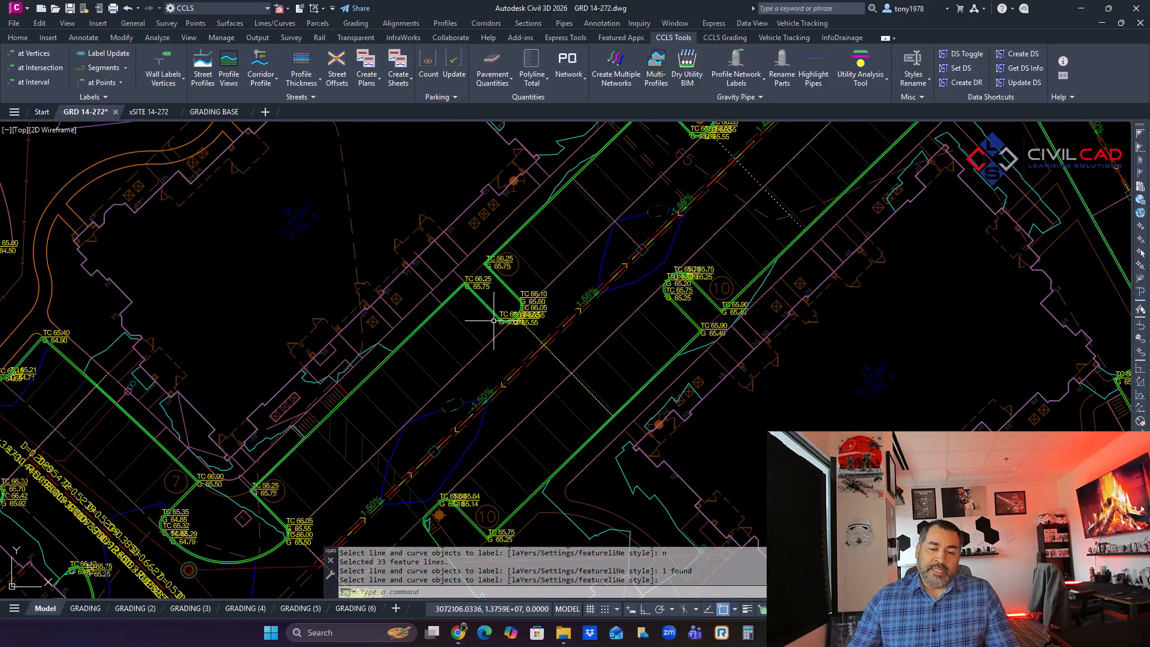
{"action": "middle_click_drag", "start_coordinate": [444, 428], "coordinate": [622, 265]}
{"action": "middle_click_drag", "start_coordinate": [504, 389], "coordinate": [635, 269]}
{"action": "scroll", "coordinate": [531, 359], "scroll_direction": "down", "scroll_amount": 5}
{"action": "middle_click_drag", "start_coordinate": [437, 370], "coordinate": [513, 333]}
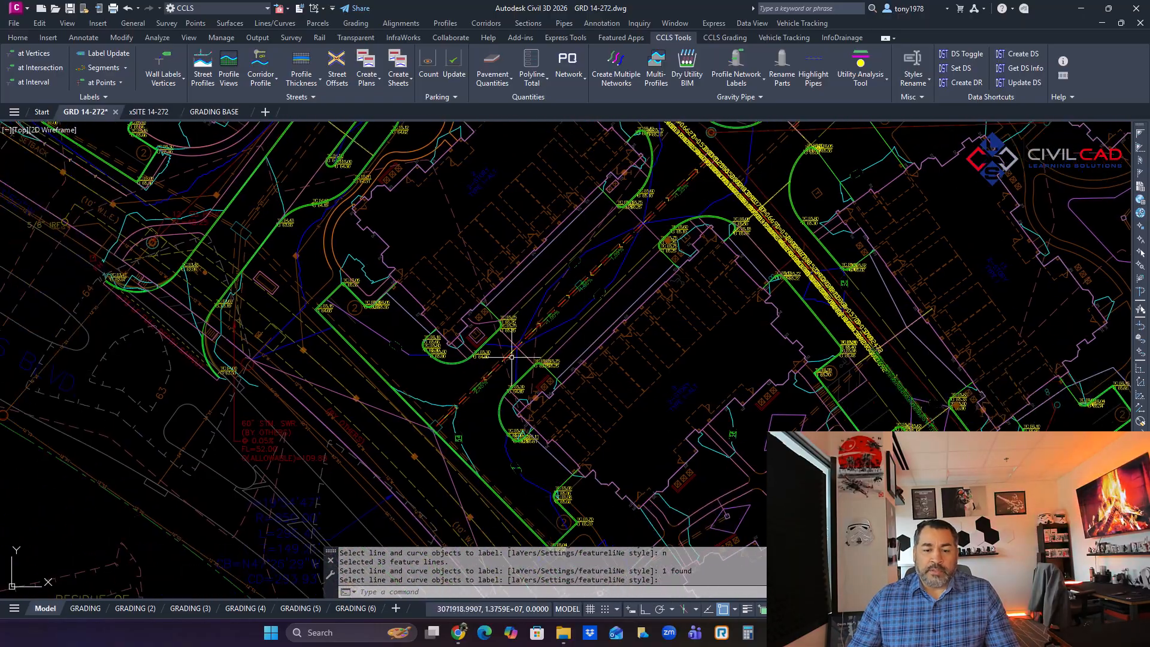
Inspect one of the overlapping length and radius segment labels on the diagonal drive, leaving nothing selected.
{"action": "scroll", "coordinate": [514, 334], "scroll_direction": "down", "scroll_amount": 3}
{"action": "scroll", "coordinate": [630, 243], "scroll_direction": "up", "scroll_amount": 7}
{"action": "key", "text": "Escape"}
{"action": "left_click", "coordinate": [631, 242]}
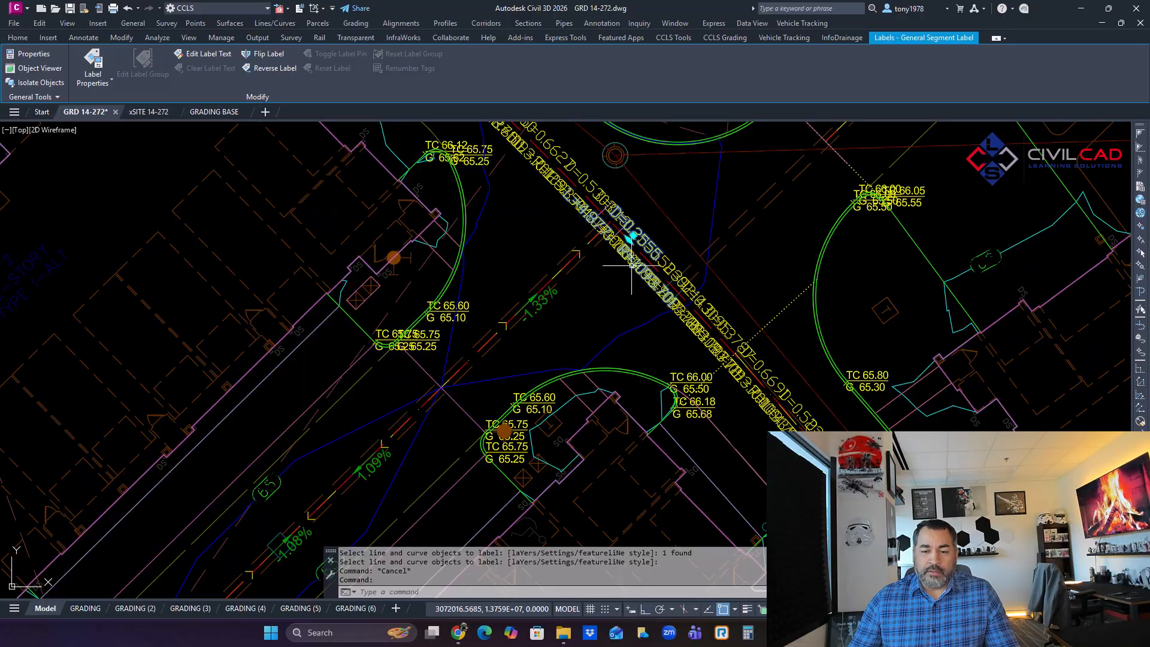
{"action": "key", "text": "Escape"}
{"action": "scroll", "coordinate": [628, 157], "scroll_direction": "down", "scroll_amount": 5}
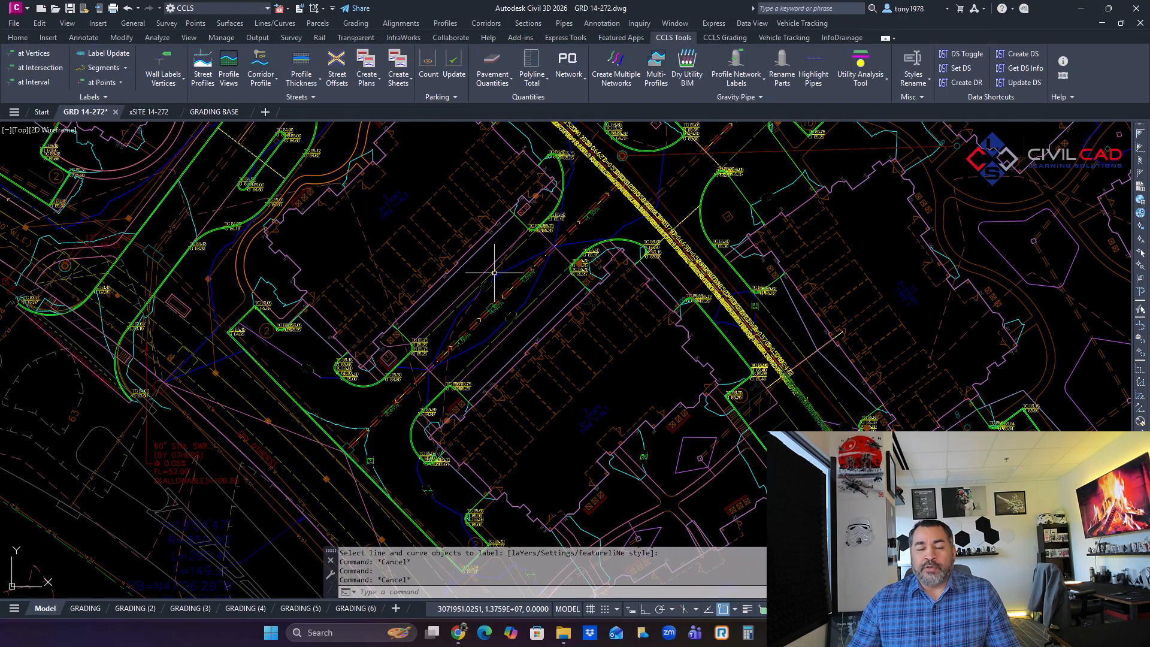
Examine the closely spaced slope labels on the flowline between the eight-stall parking bays and the riser callout.
{"action": "scroll", "coordinate": [492, 316], "scroll_direction": "down", "scroll_amount": 5}
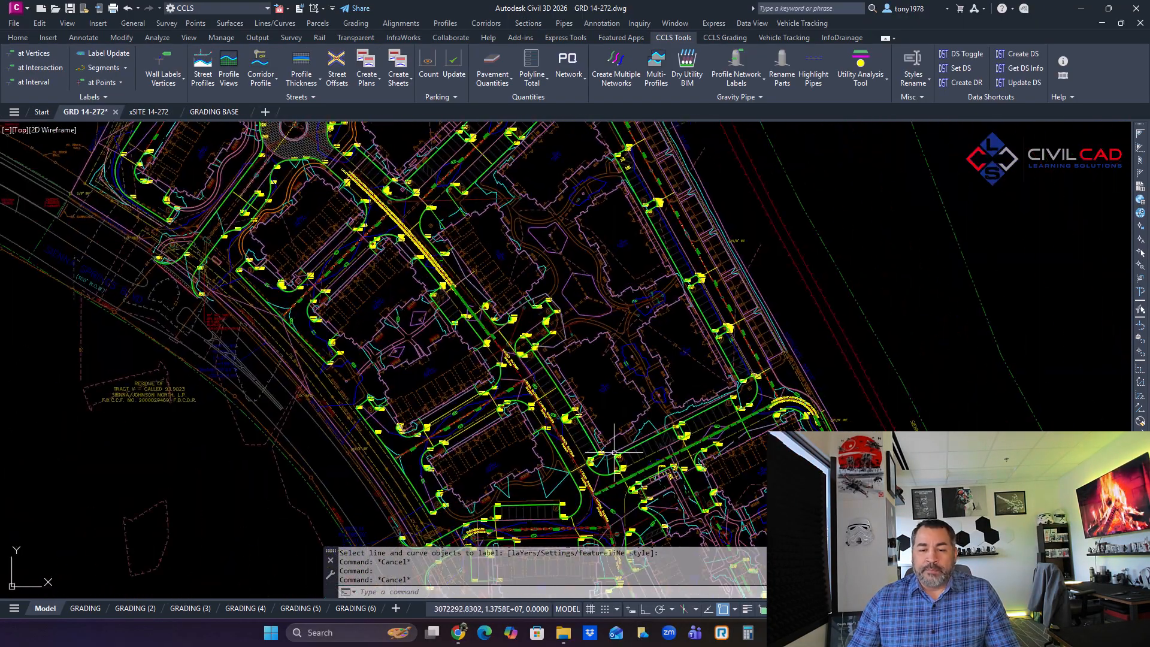
{"action": "scroll", "coordinate": [675, 326], "scroll_direction": "up", "scroll_amount": 4}
{"action": "scroll", "coordinate": [713, 296], "scroll_direction": "up", "scroll_amount": 6}
{"action": "scroll", "coordinate": [710, 298], "scroll_direction": "down", "scroll_amount": 4}
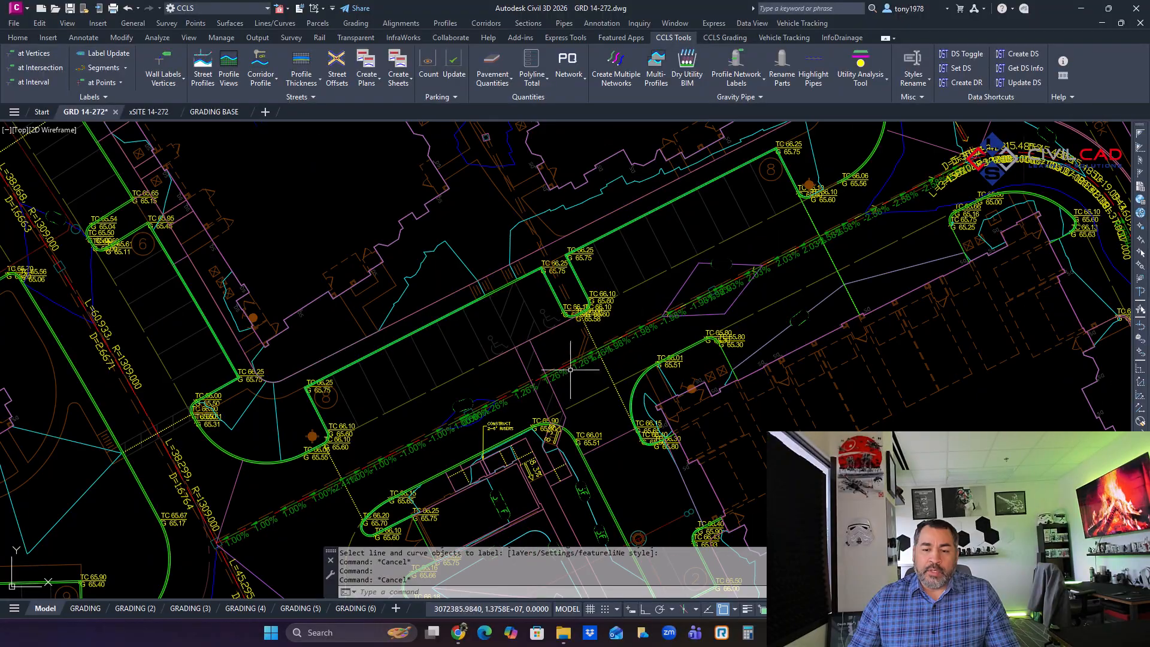
{"action": "middle_click_drag", "start_coordinate": [560, 376], "coordinate": [707, 263]}
{"action": "middle_click_drag", "start_coordinate": [430, 394], "coordinate": [494, 362]}
{"action": "scroll", "coordinate": [493, 362], "scroll_direction": "up", "scroll_amount": 4}
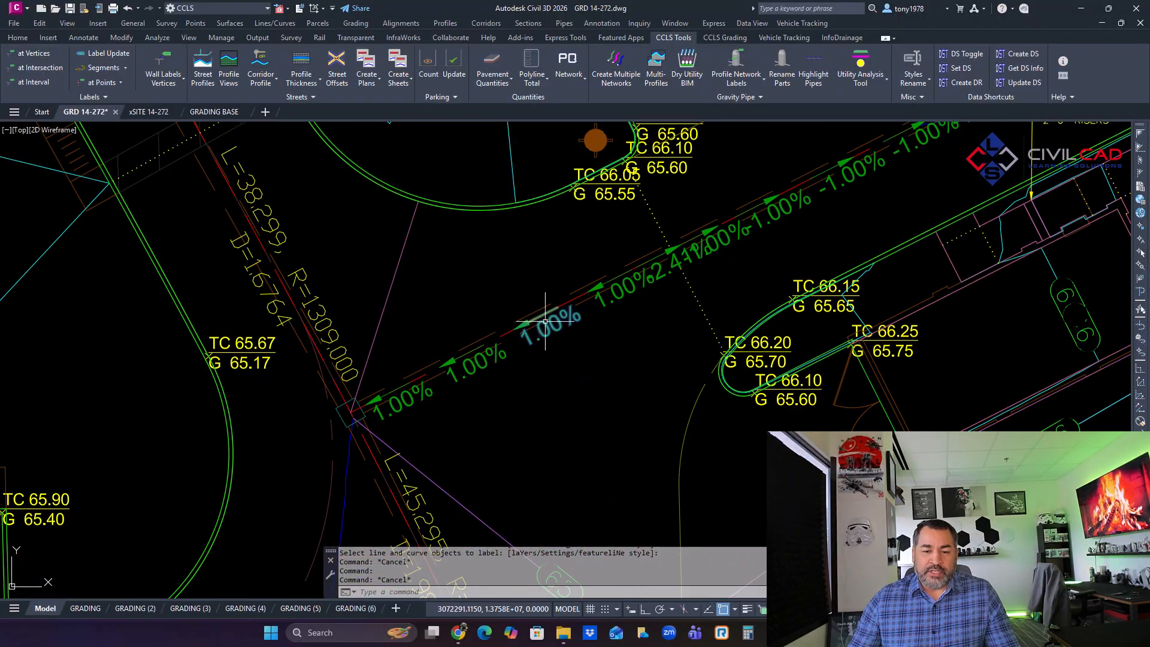
{"action": "scroll", "coordinate": [689, 248], "scroll_direction": "down", "scroll_amount": 2}
{"action": "middle_click_drag", "start_coordinate": [723, 231], "coordinate": [519, 320]}
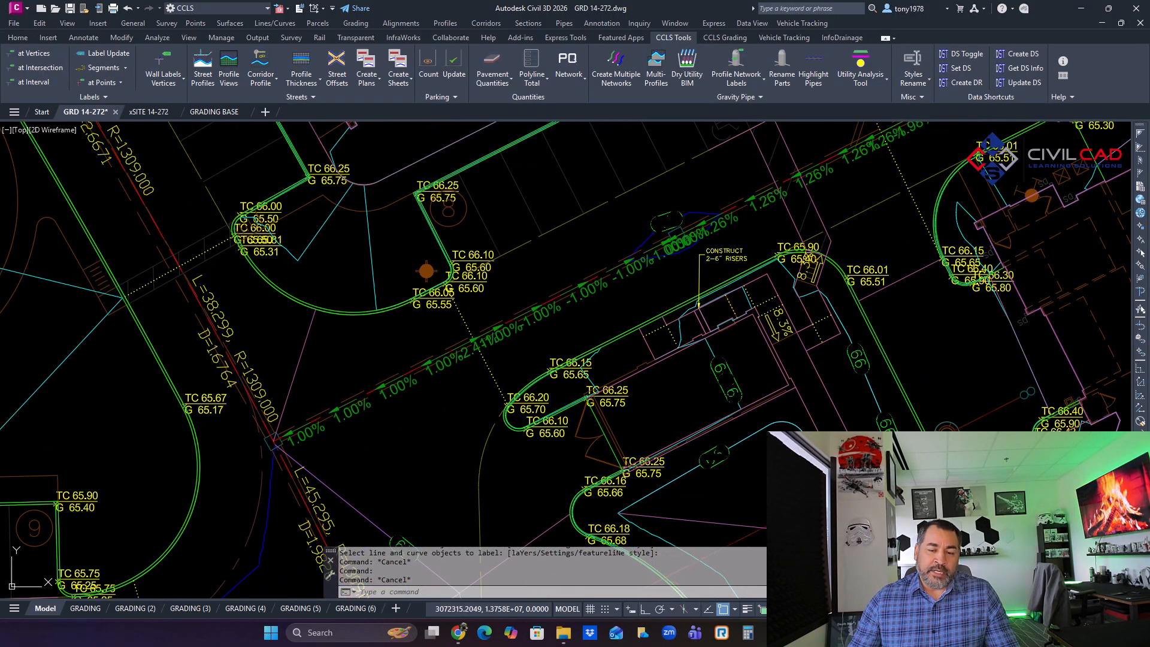
Examine the slope labels on the flowline beside the three-stall parking bay, with no object selected.
{"action": "key", "text": "Escape"}
{"action": "scroll", "coordinate": [597, 263], "scroll_direction": "down", "scroll_amount": 6}
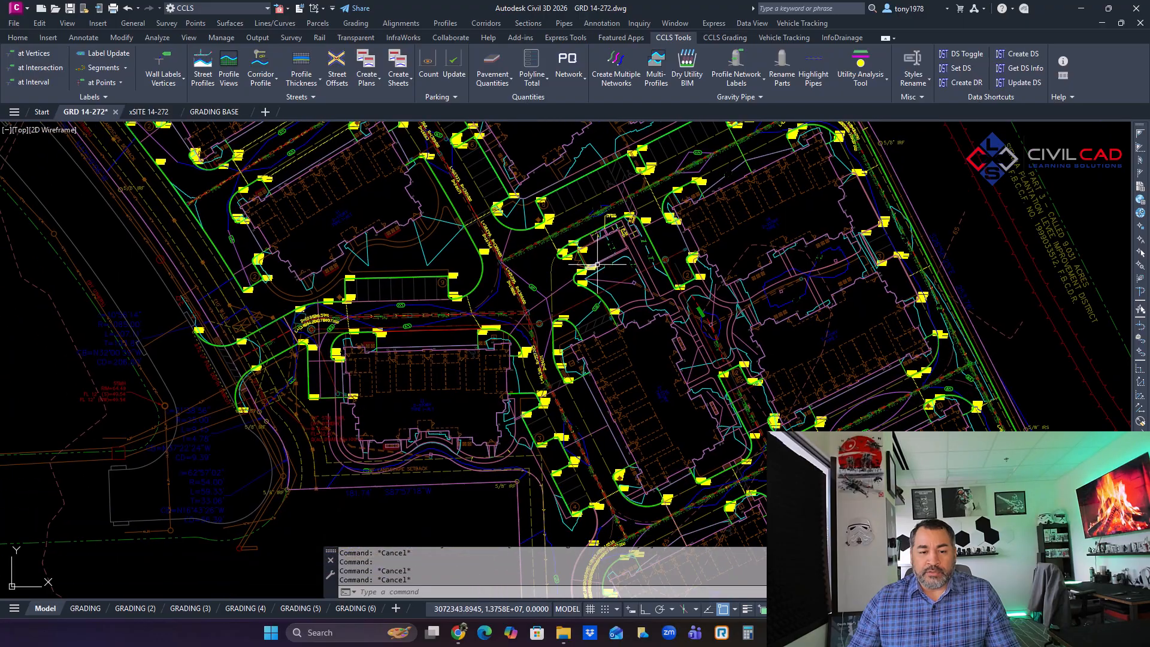
{"action": "middle_click_drag", "start_coordinate": [592, 381], "coordinate": [561, 345]}
{"action": "key", "text": "Escape"}
{"action": "scroll", "coordinate": [536, 387], "scroll_direction": "up", "scroll_amount": 6}
{"action": "mouse_move", "coordinate": [544, 393]}
{"action": "middle_mouse_down"}
{"action": "mouse_move", "coordinate": [473, 306]}
{"action": "mouse_move", "coordinate": [440, 299]}
{"action": "middle_mouse_up"}
{"action": "middle_click_drag", "start_coordinate": [418, 357], "coordinate": [503, 332]}
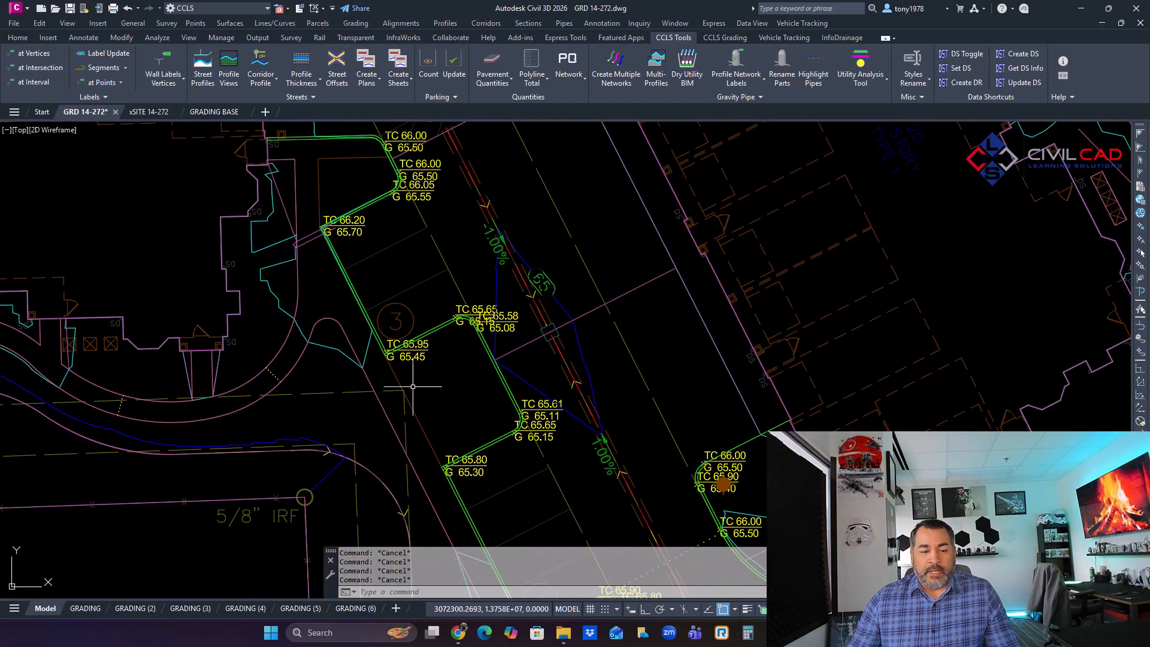
Open the GRADING layout and inspect the overlapping curb elevation labels around the inlet near the landscape setback.
{"action": "left_click", "coordinate": [85, 608]}
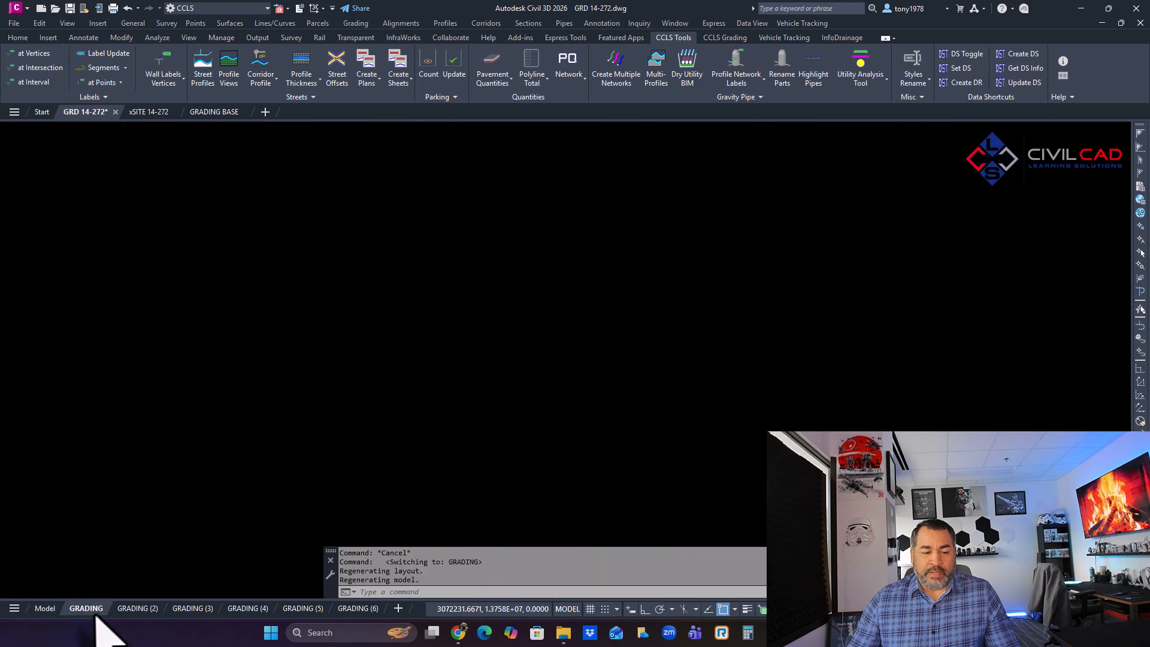
{"action": "scroll", "coordinate": [287, 199], "scroll_direction": "up", "scroll_amount": 8}
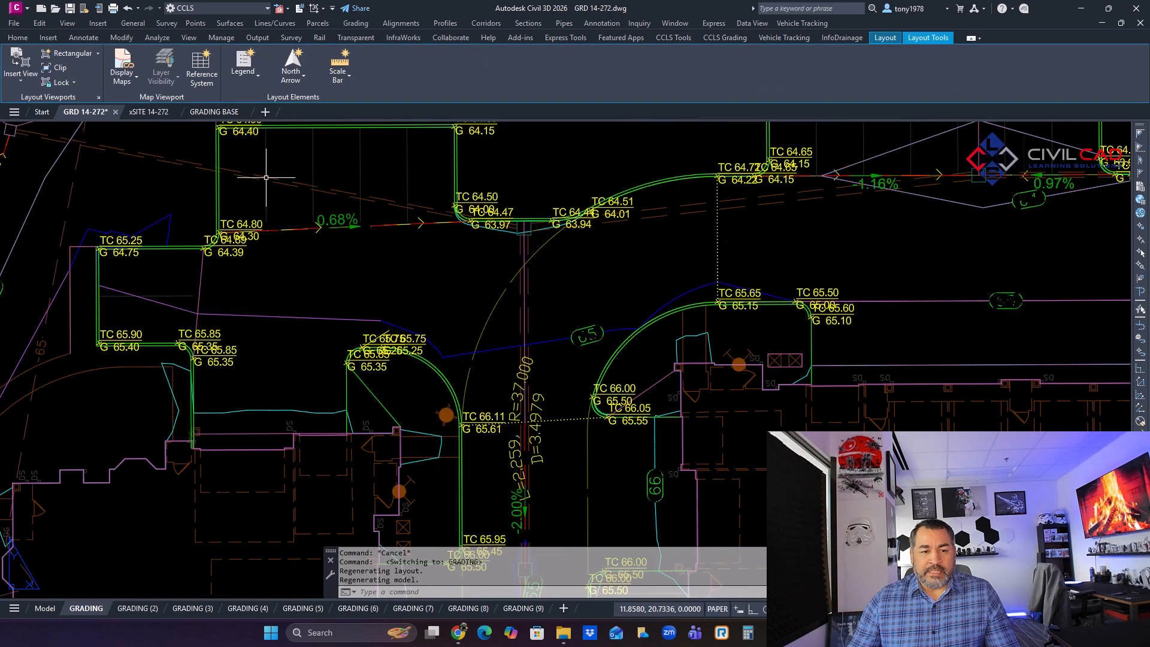
{"action": "middle_click_drag", "start_coordinate": [466, 190], "coordinate": [491, 226]}
{"action": "key", "text": "Escape"}
{"action": "scroll", "coordinate": [492, 225], "scroll_direction": "up", "scroll_amount": 4}
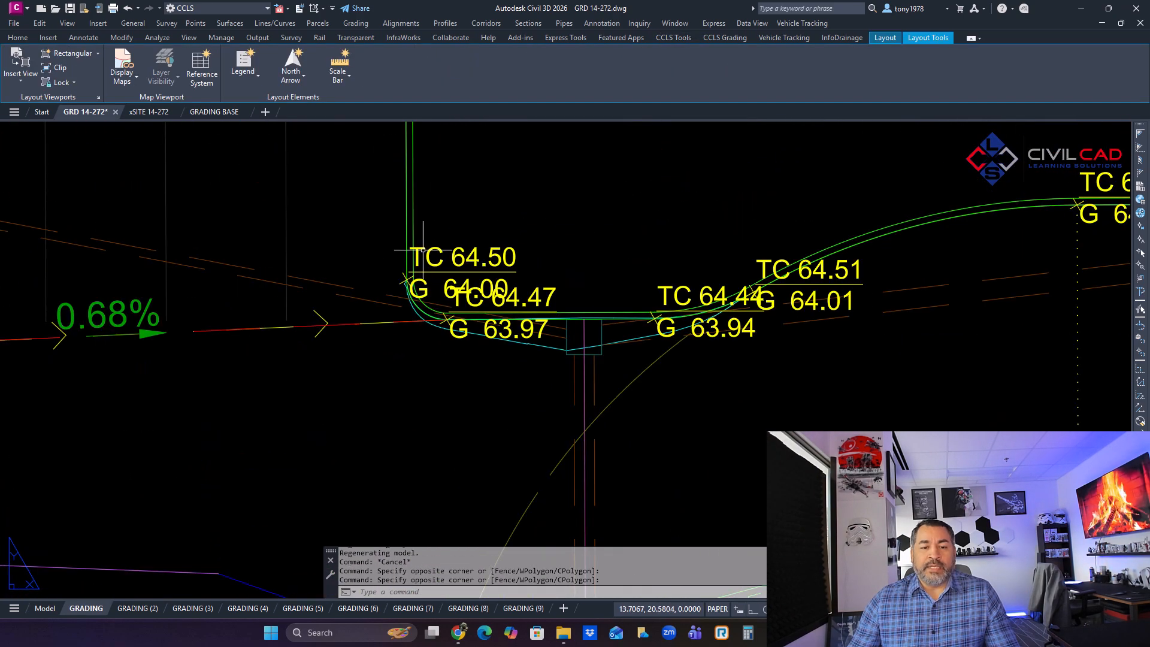
Inside the sheet's main viewport, move the TC 64.50 / G 64.00 label clear of the neighbouring label, to the other side of the curb.
{"action": "double_click", "coordinate": [417, 248]}
{"action": "left_click", "coordinate": [406, 272]}
{"action": "left_click", "coordinate": [397, 260]}
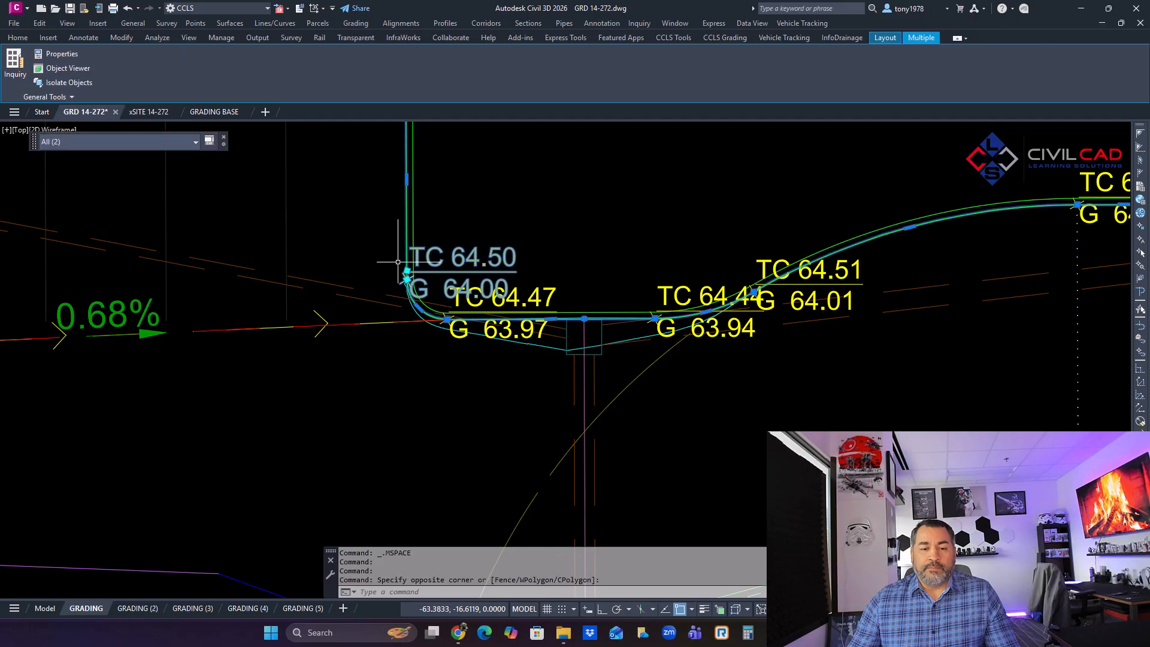
{"action": "key", "text": "Escape"}
{"action": "left_click", "coordinate": [437, 249]}
{"action": "scroll", "coordinate": [402, 267], "scroll_direction": "down", "scroll_amount": 10}
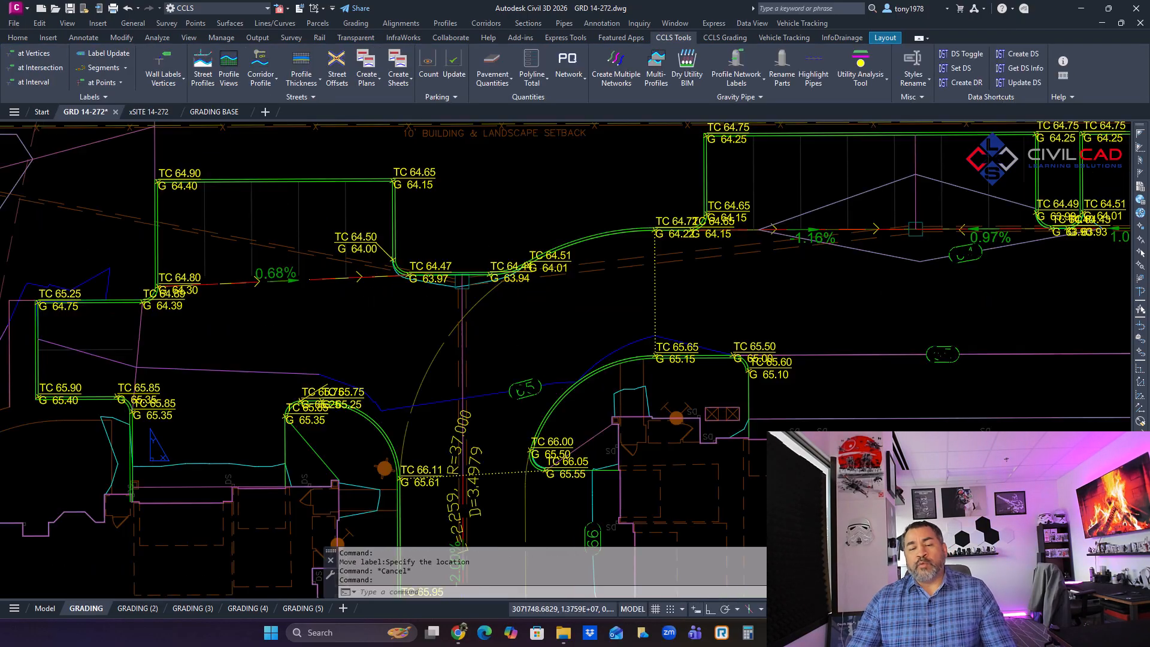
Leave the viewport for paper space, view the whole GRADING sheet, and return to model space.
{"action": "key", "text": "Escape"}
{"action": "key", "text": "Escape"}
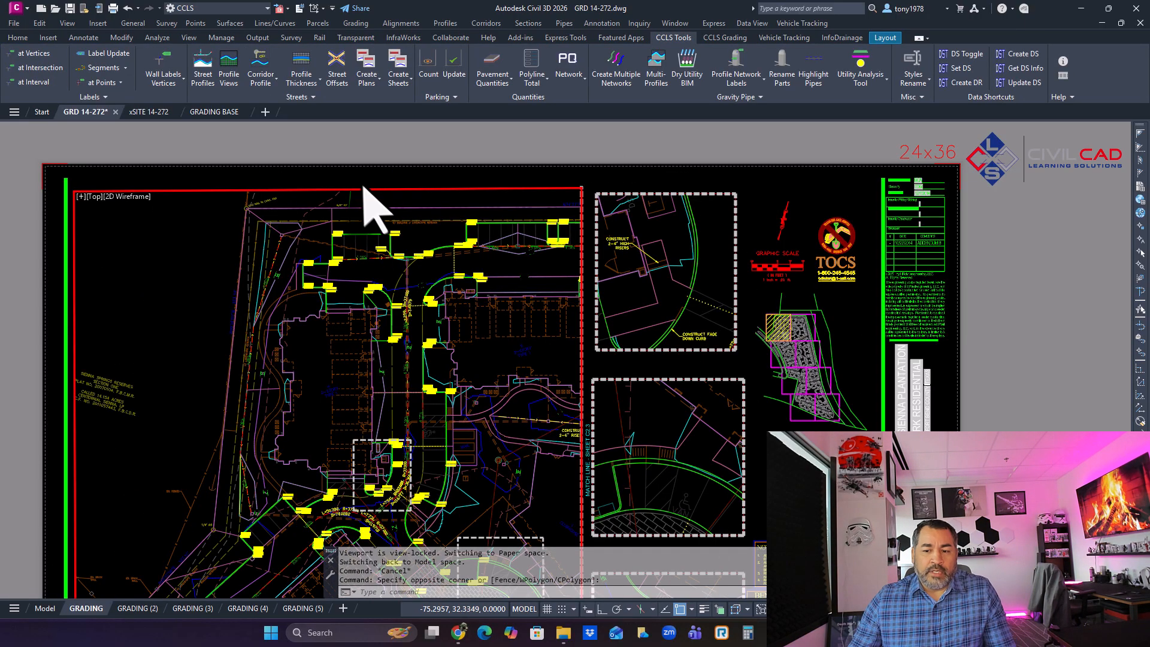
{"action": "double_click", "coordinate": [334, 181]}
{"action": "scroll", "coordinate": [256, 385], "scroll_direction": "down", "scroll_amount": 1}
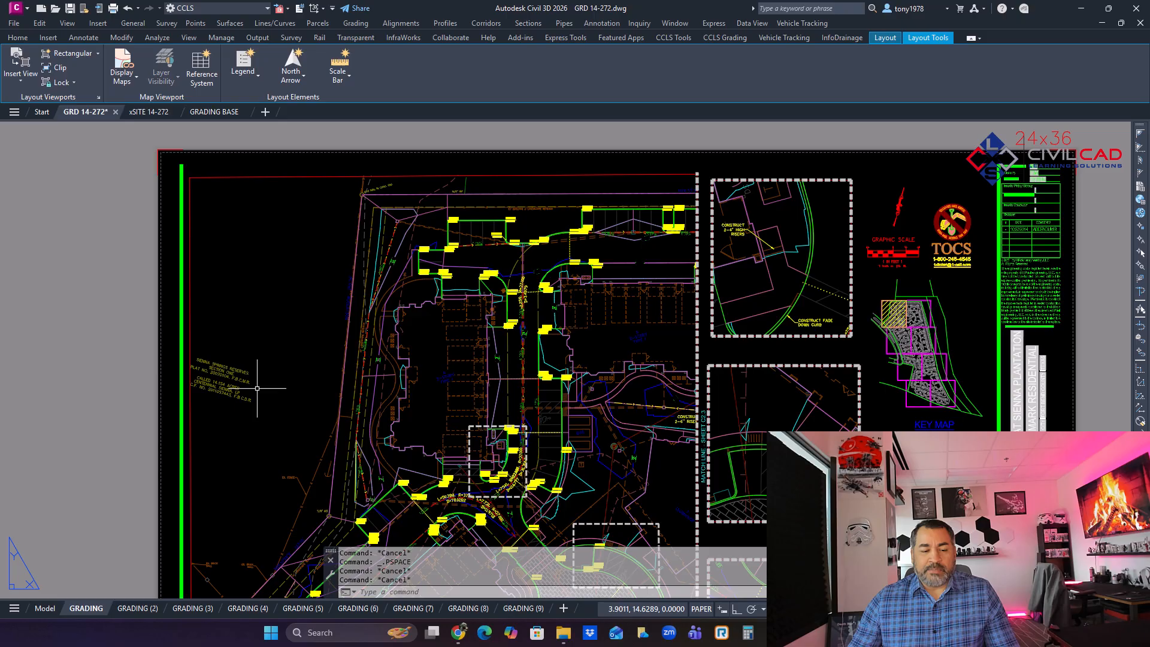
{"action": "left_click", "coordinate": [45, 608]}
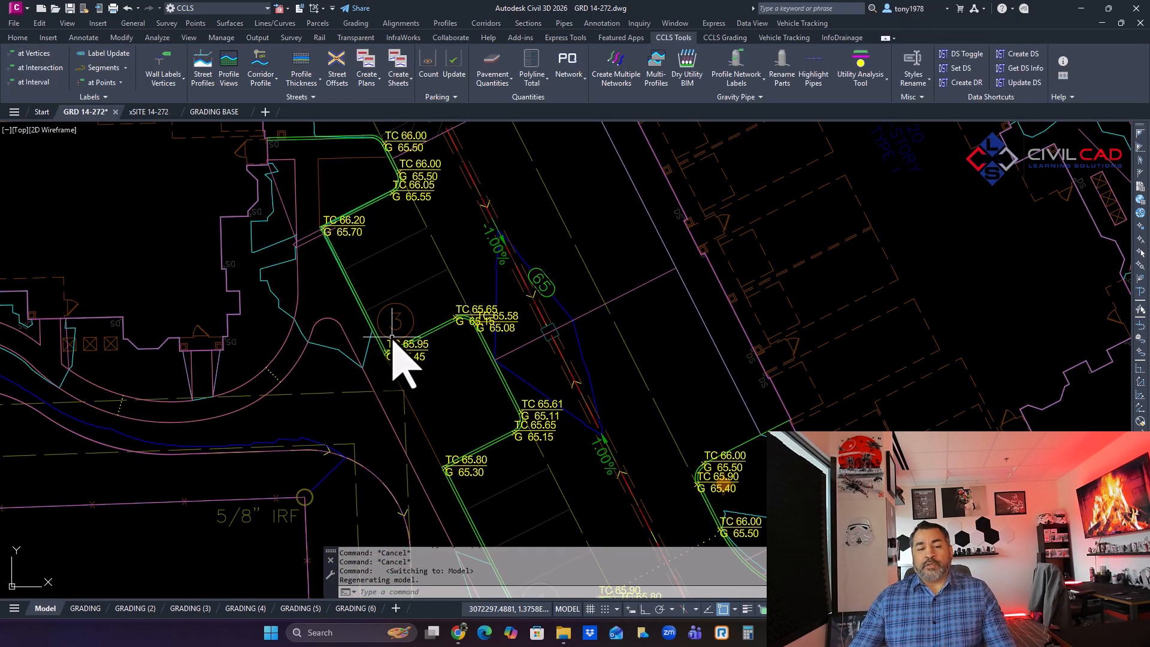